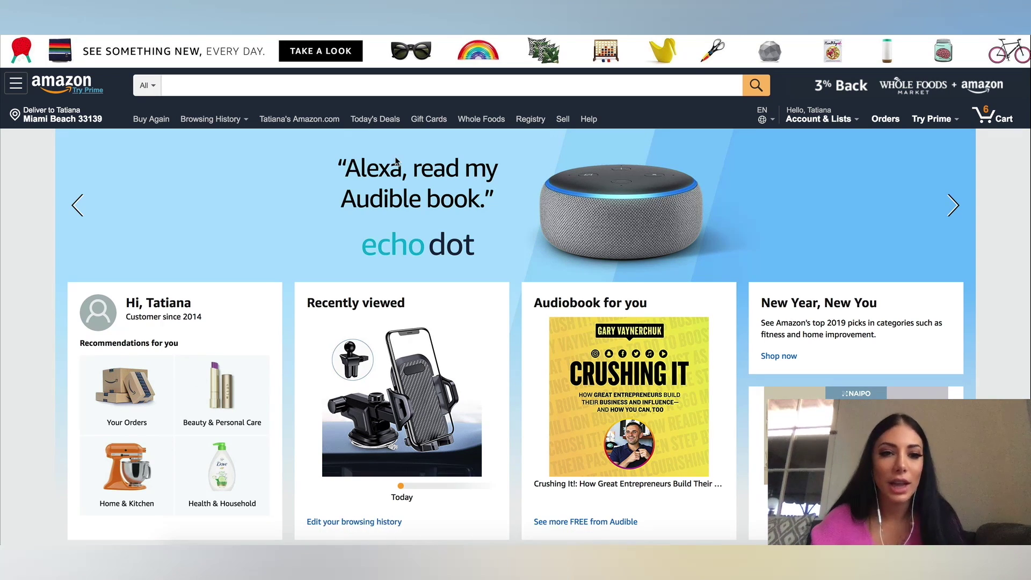
# Search Amazon for 'pillow case'.
pyautogui.click(303, 90)
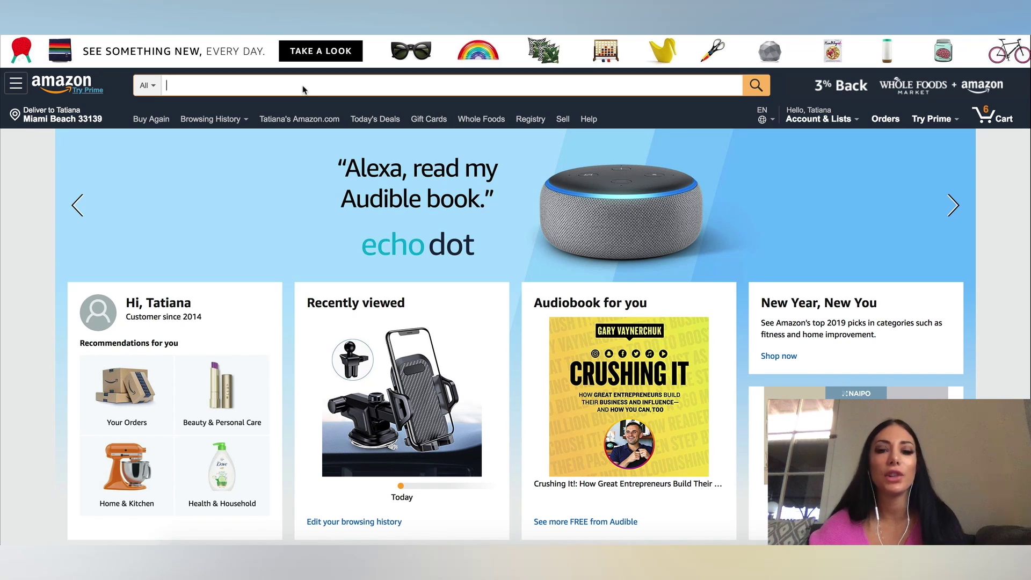
pyautogui.write('pillow case')
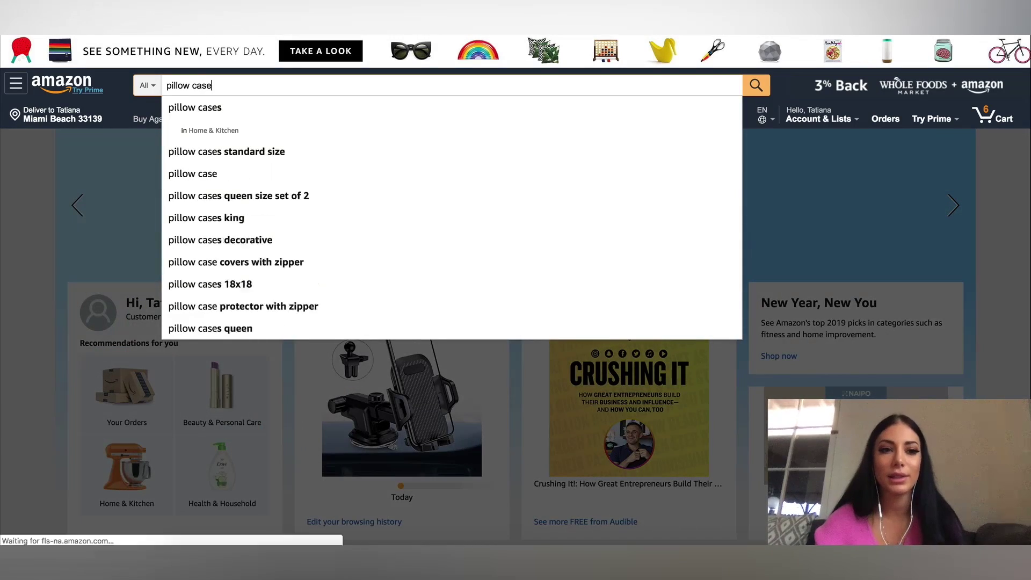
pyautogui.press('Return')
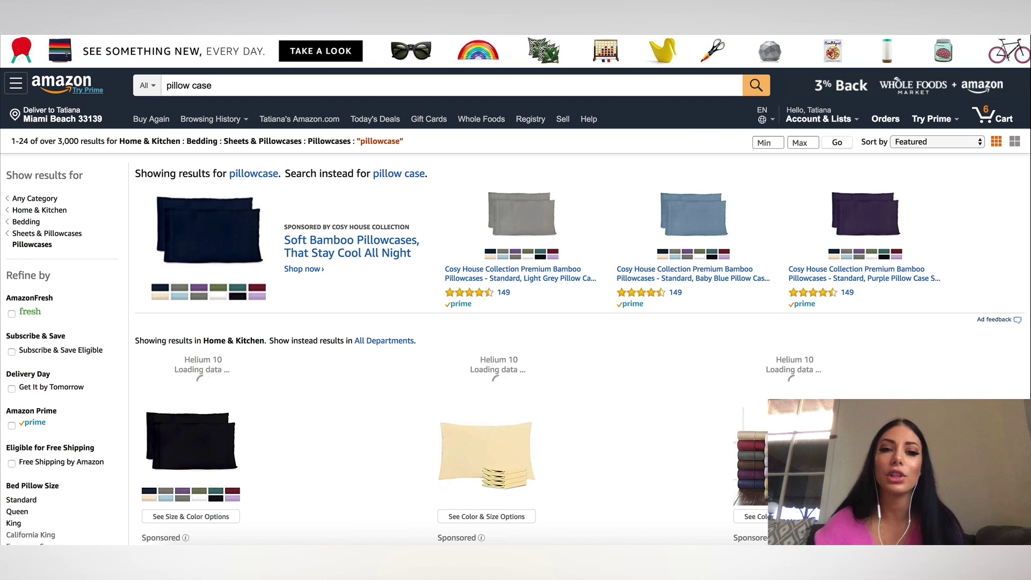
pyautogui.scroll(-4, 286, 201)
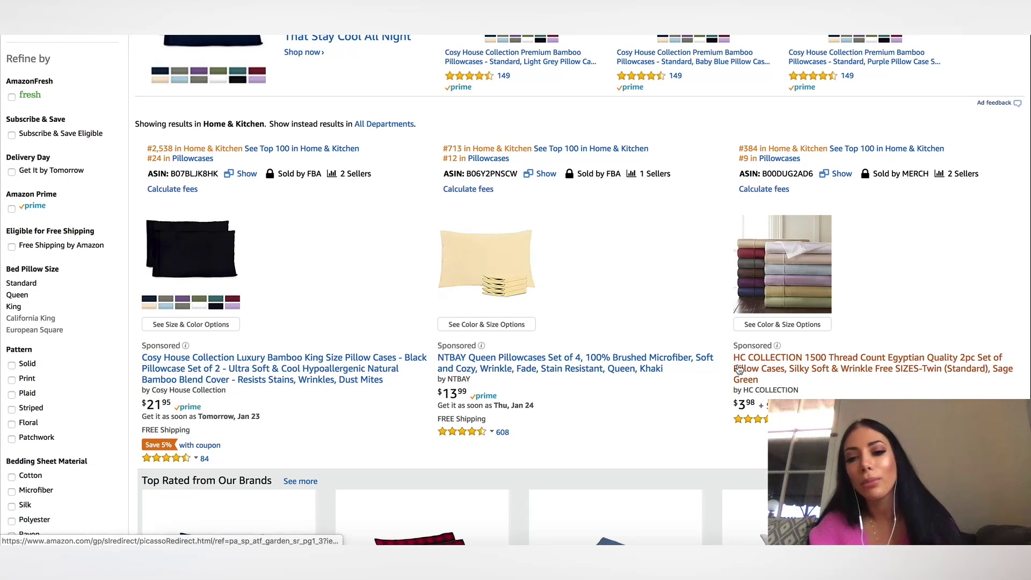
# Check the Cosy House bamboo pillowcase's Home & Kitchen Best Sellers Rank, then return to the results.
pyautogui.click(320, 373)
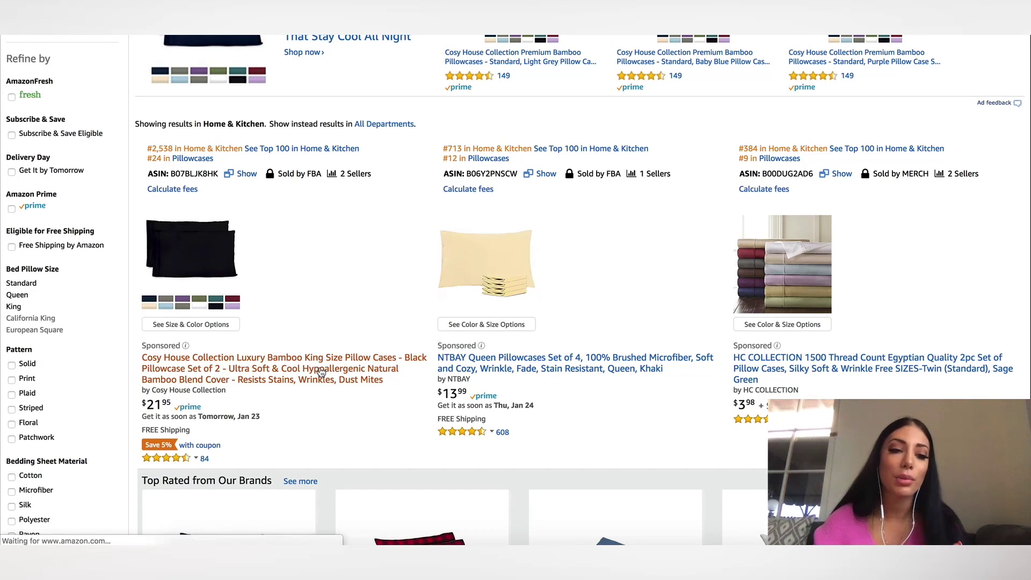
pyautogui.scroll(-20, 488, 330)
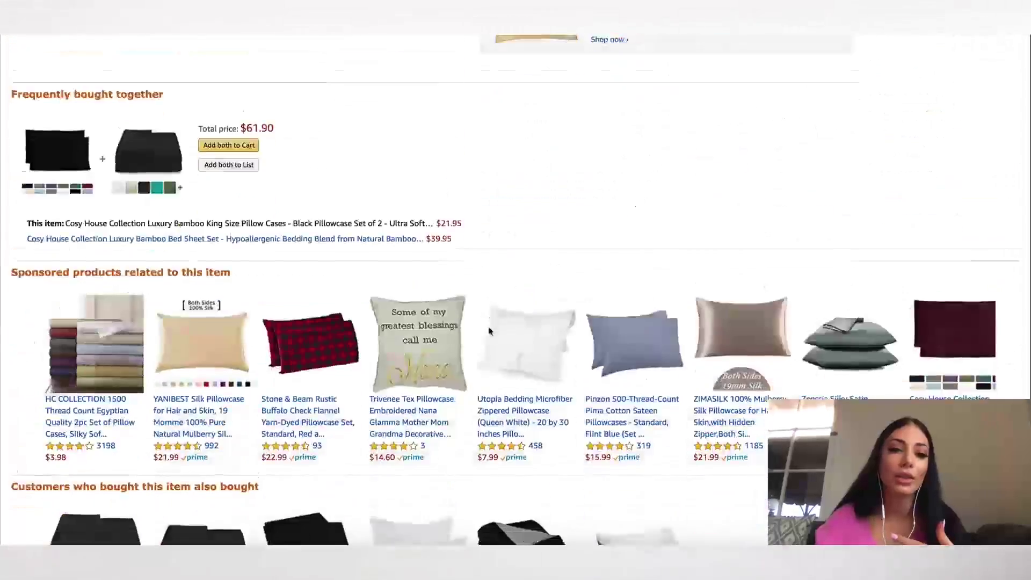
pyautogui.scroll(-6, 490, 331)
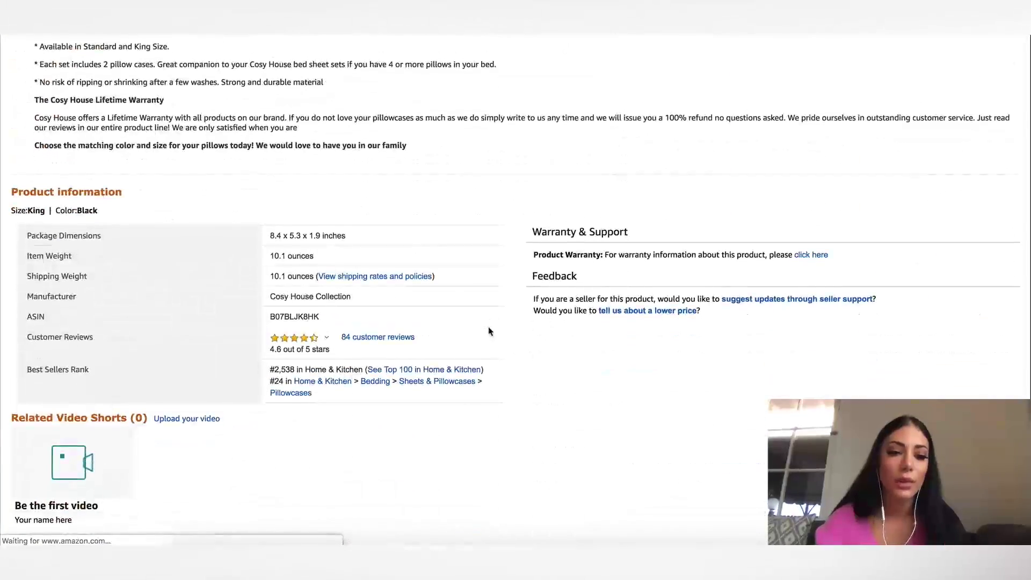
pyautogui.moveTo(272, 320); pyautogui.dragTo(364, 317)
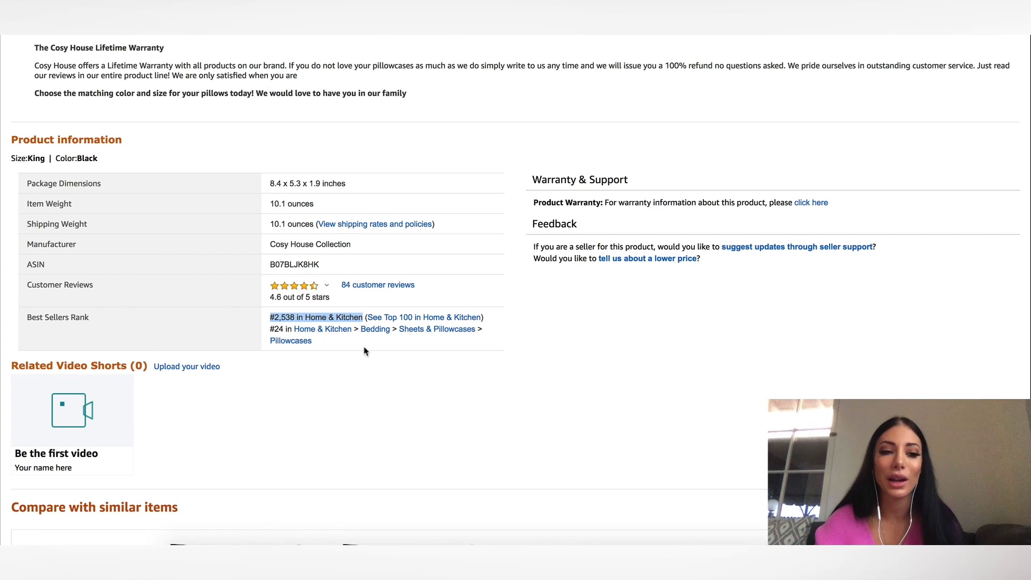
pyautogui.hotkey('alt', 'Left')
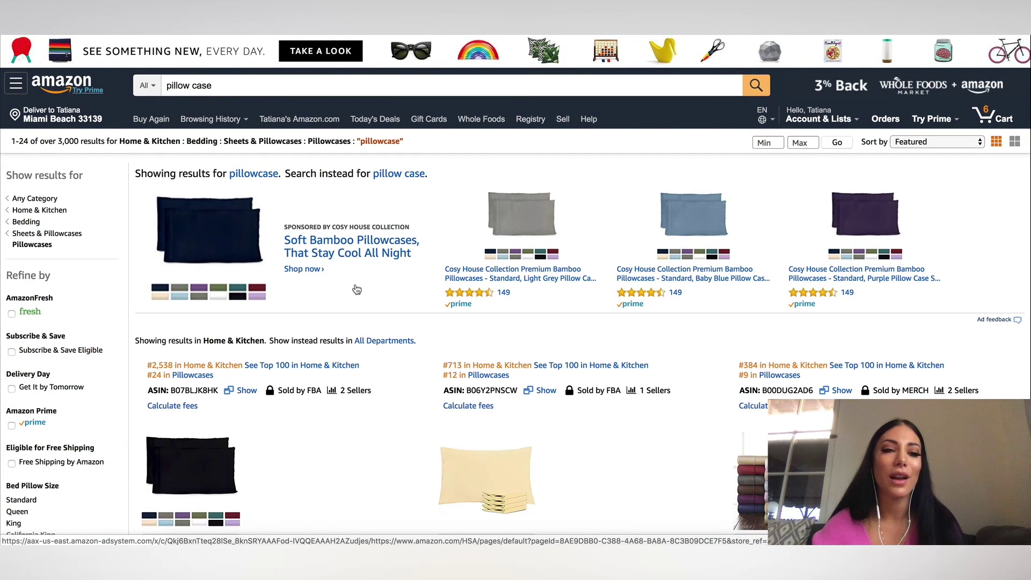
# Run Xray on the pillow case results: search volume 11,545, $3,277,447 revenue, Success Score 31 explained.
pyautogui.scroll(-2, 357, 290)
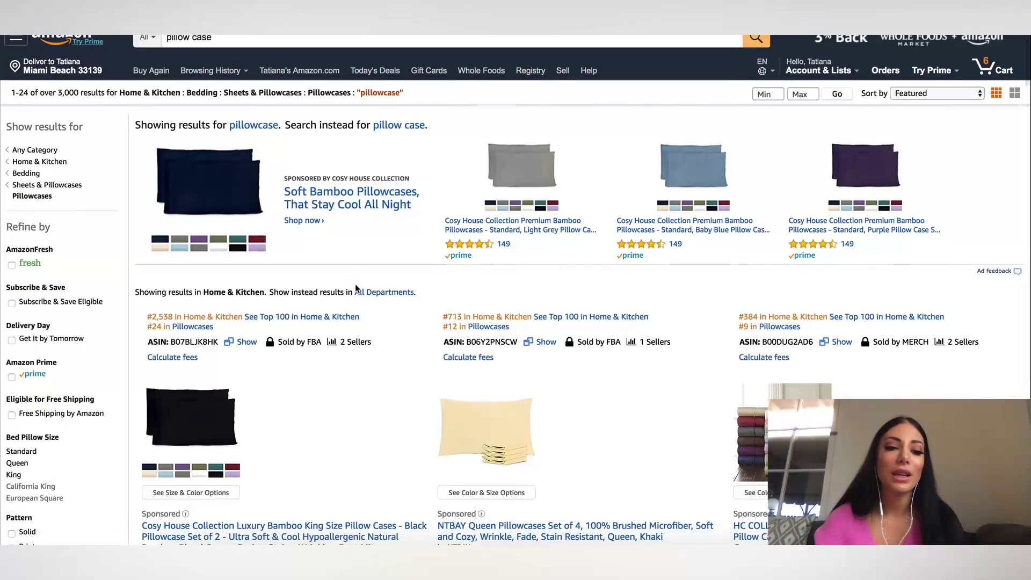
pyautogui.scroll(-2, 358, 290)
pyautogui.scroll(4, 357, 290)
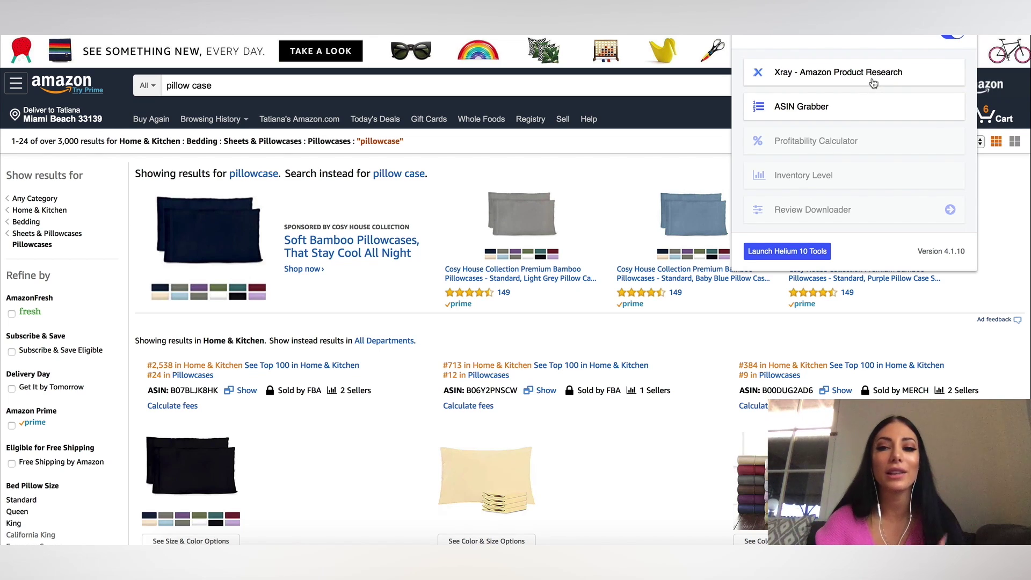
pyautogui.click(837, 72)
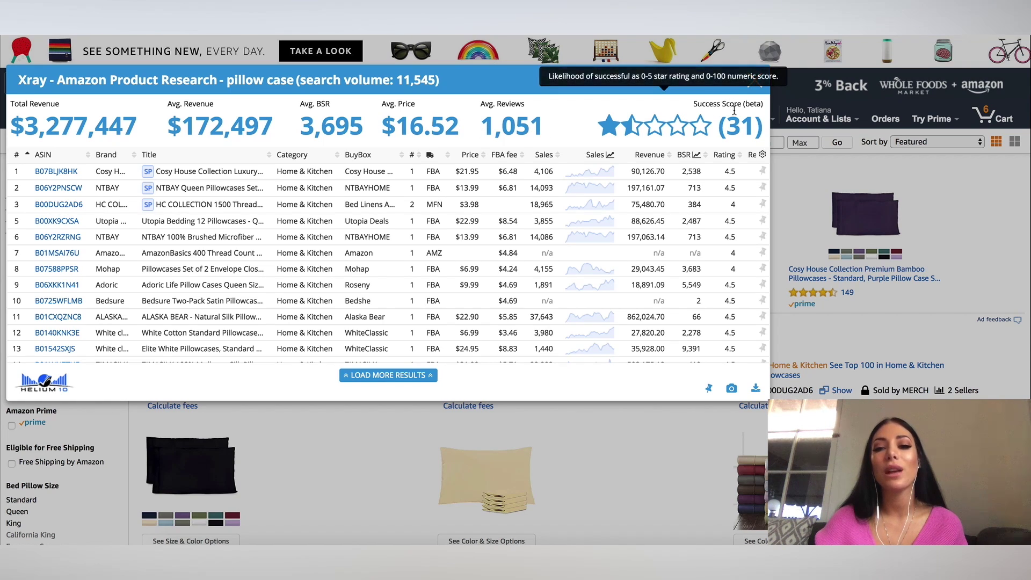
pyautogui.moveTo(731, 101)
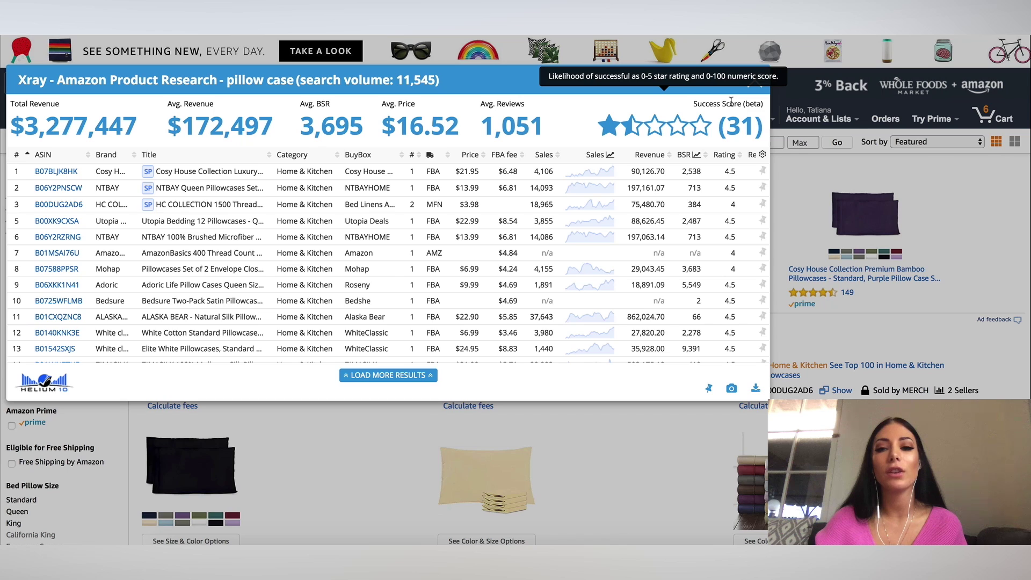
pyautogui.moveTo(625, 123)
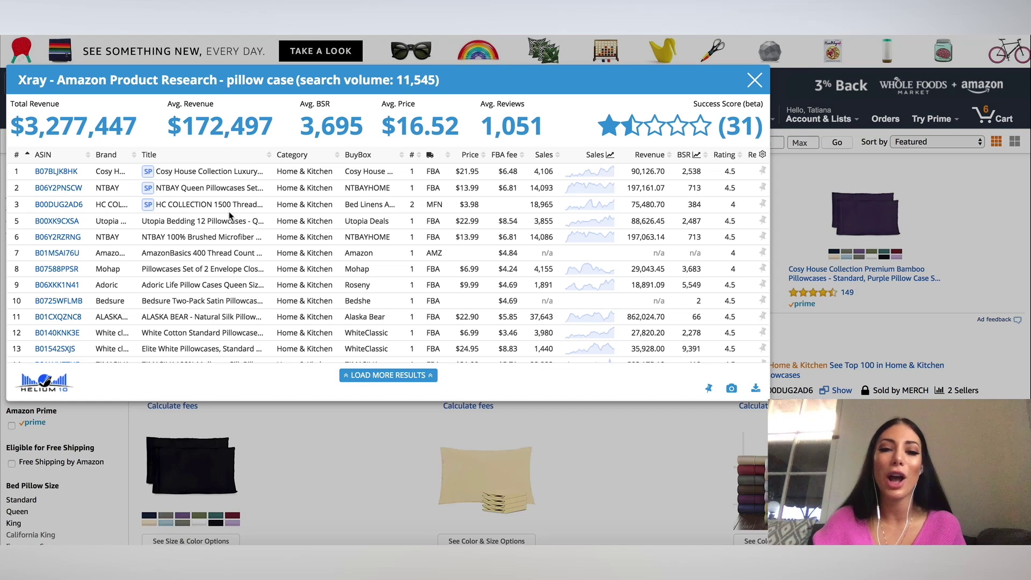
# Load more Xray results, raising revenue to $3,958,991 with Success Score 23, and view Review Count.
pyautogui.scroll(-3, 230, 216)
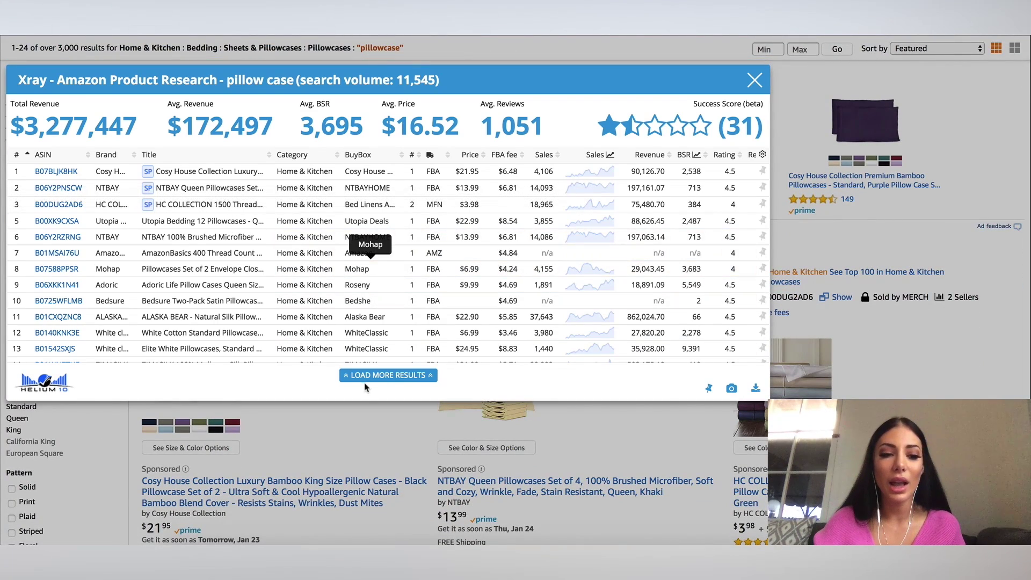
pyautogui.click(363, 377)
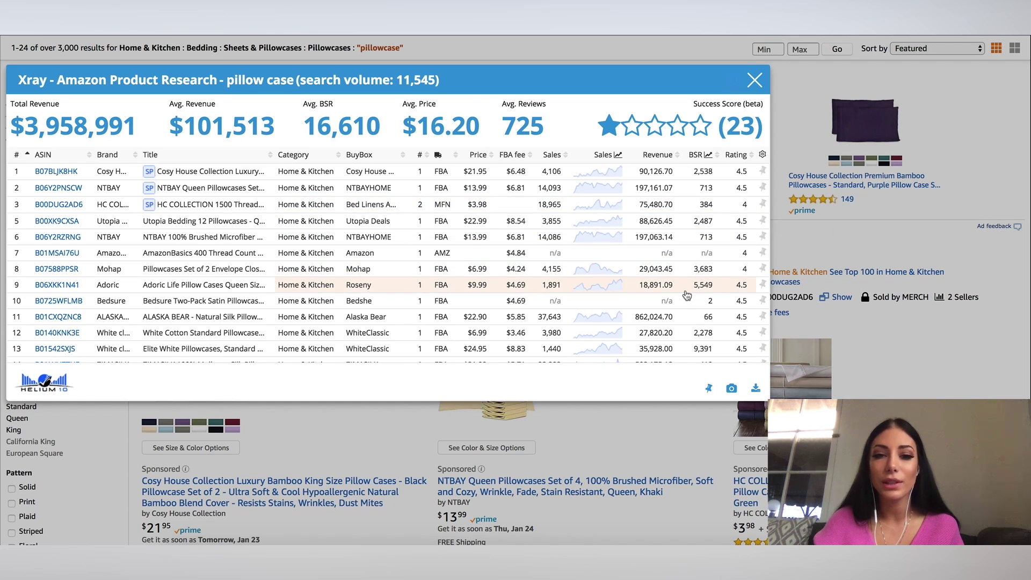
pyautogui.hscroll(3, 669, 231)
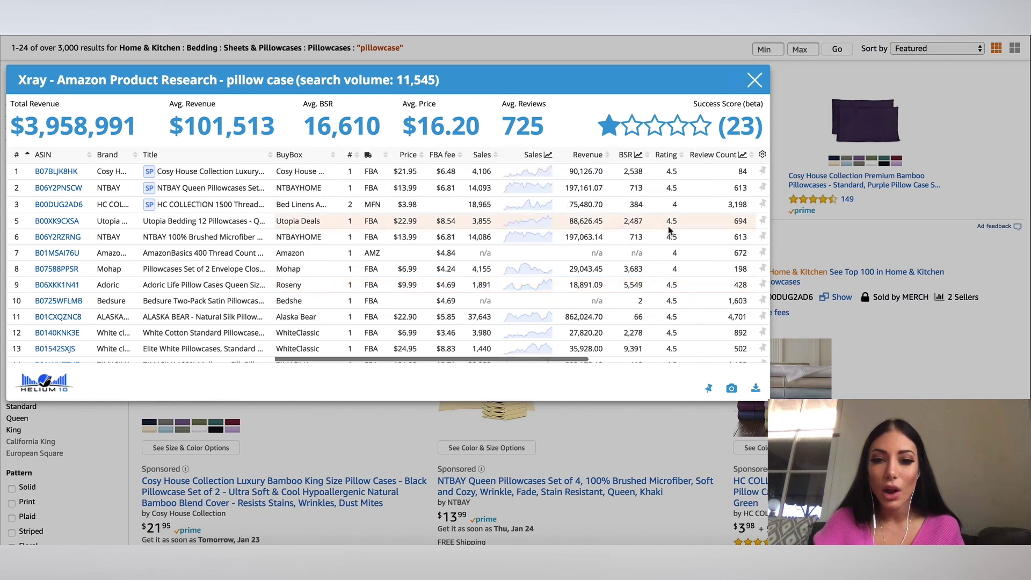
pyautogui.hscroll(2, 669, 231)
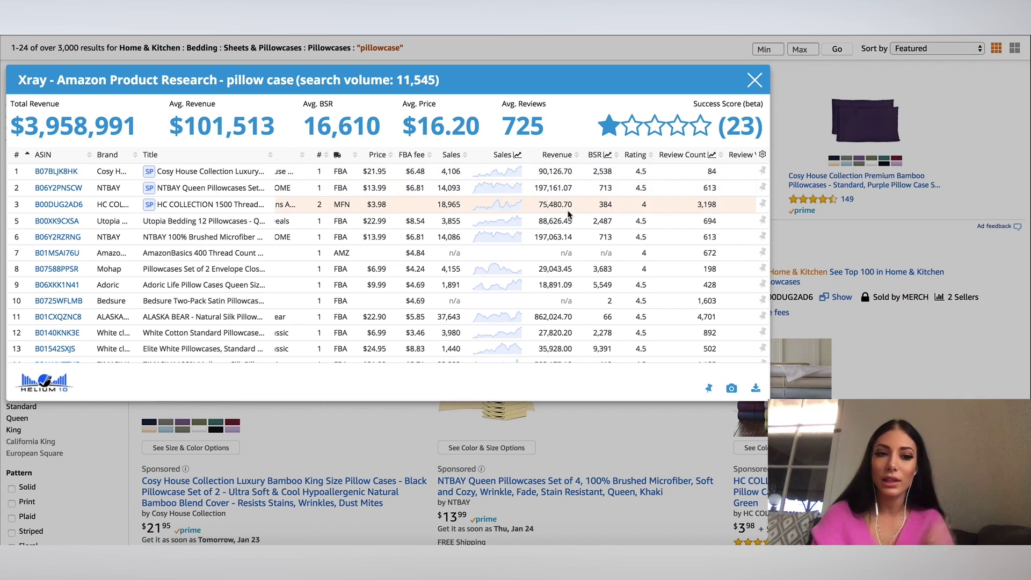
pyautogui.scroll(-1, 571, 217)
pyautogui.scroll(-2, 570, 217)
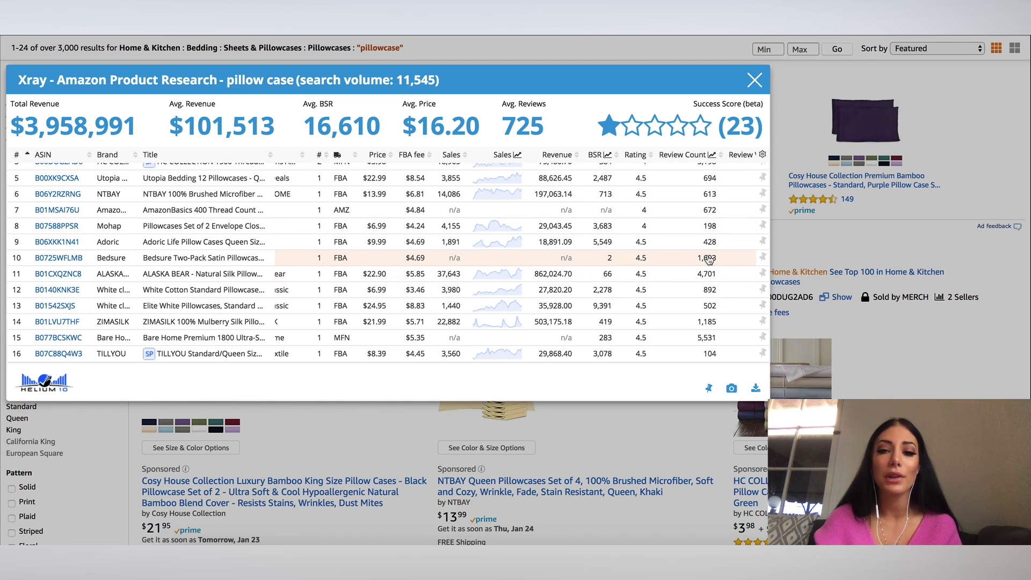
pyautogui.scroll(-2, 709, 260)
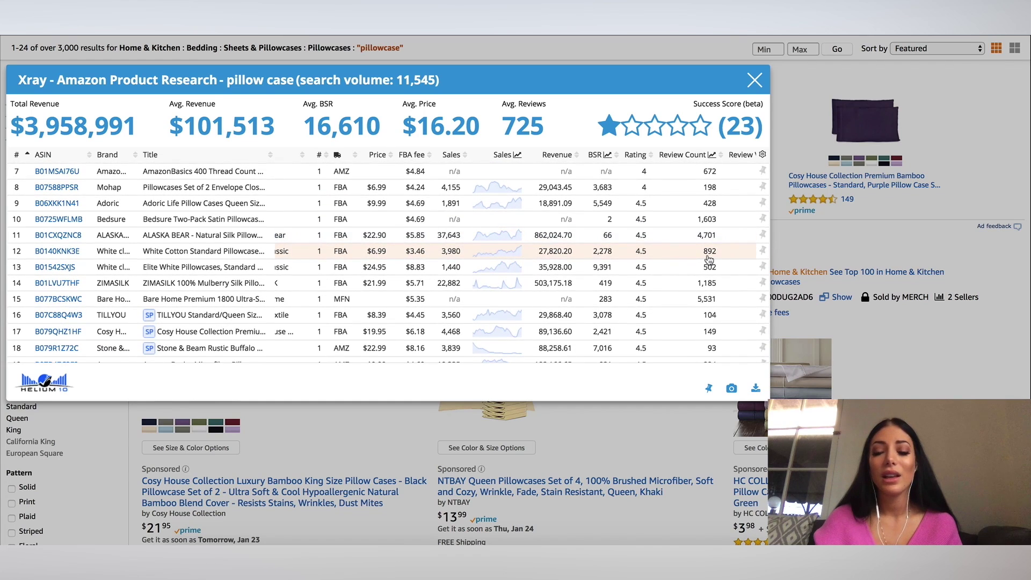
pyautogui.scroll(-1, 709, 260)
pyautogui.scroll(-1, 709, 260)
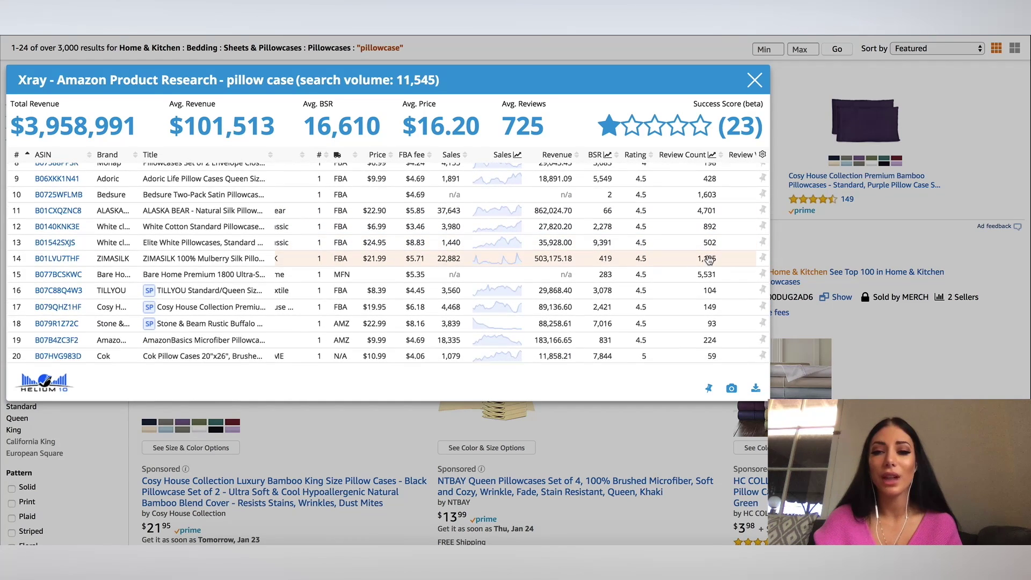
pyautogui.scroll(-1, 709, 260)
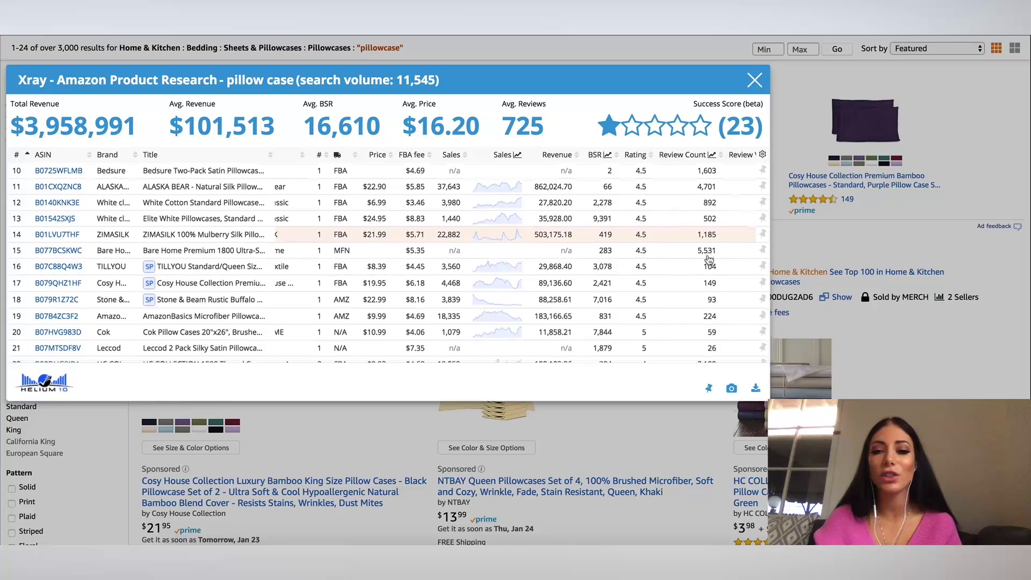
pyautogui.scroll(-1, 709, 260)
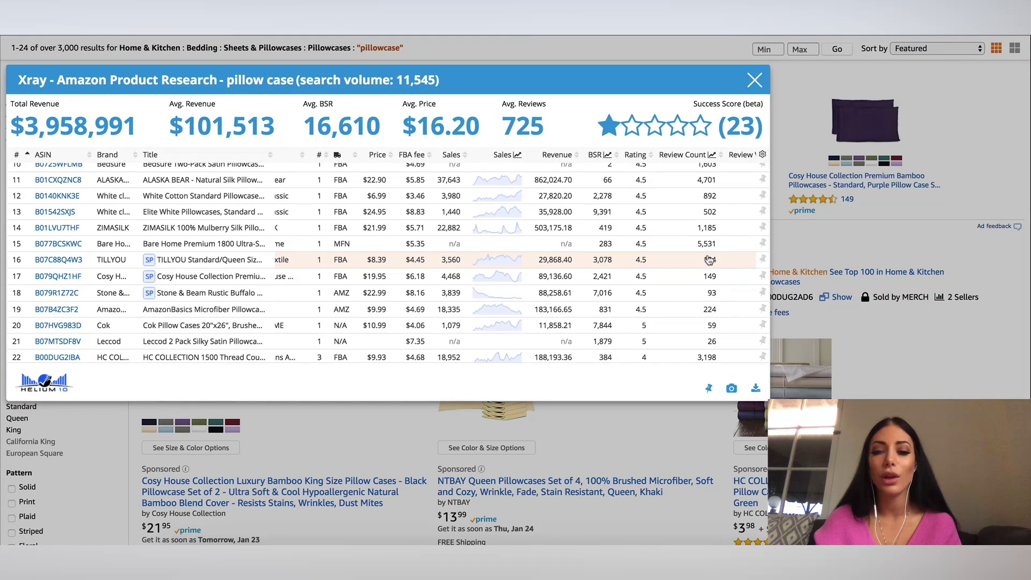
pyautogui.scroll(-1, 709, 260)
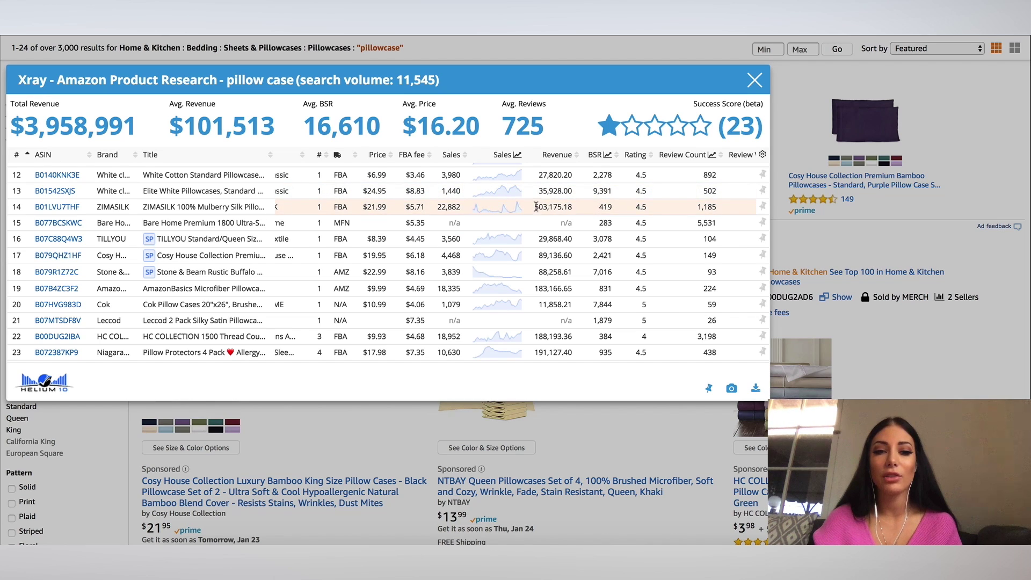
pyautogui.moveTo(535, 207); pyautogui.dragTo(584, 210)
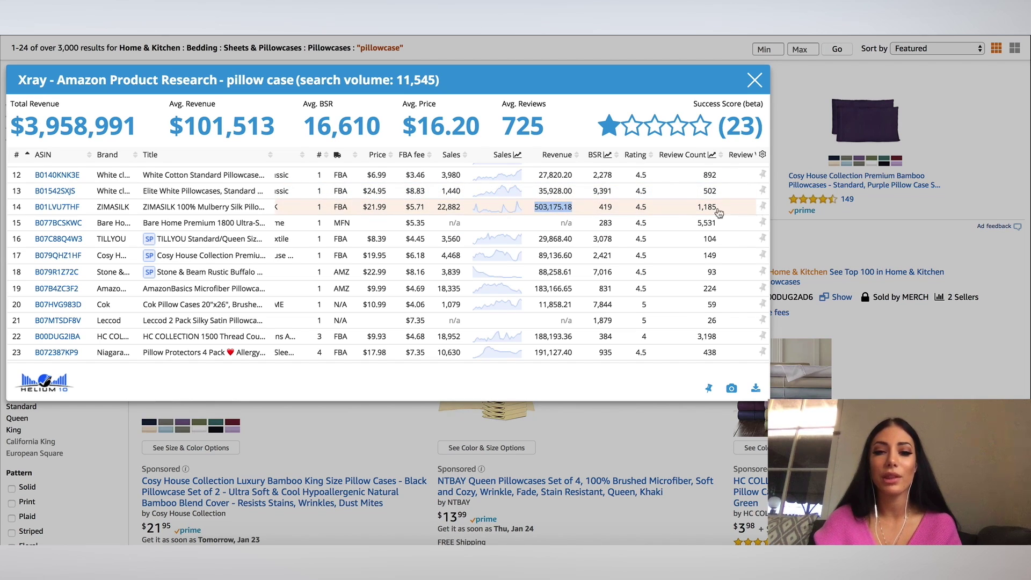
pyautogui.moveTo(72, 210)
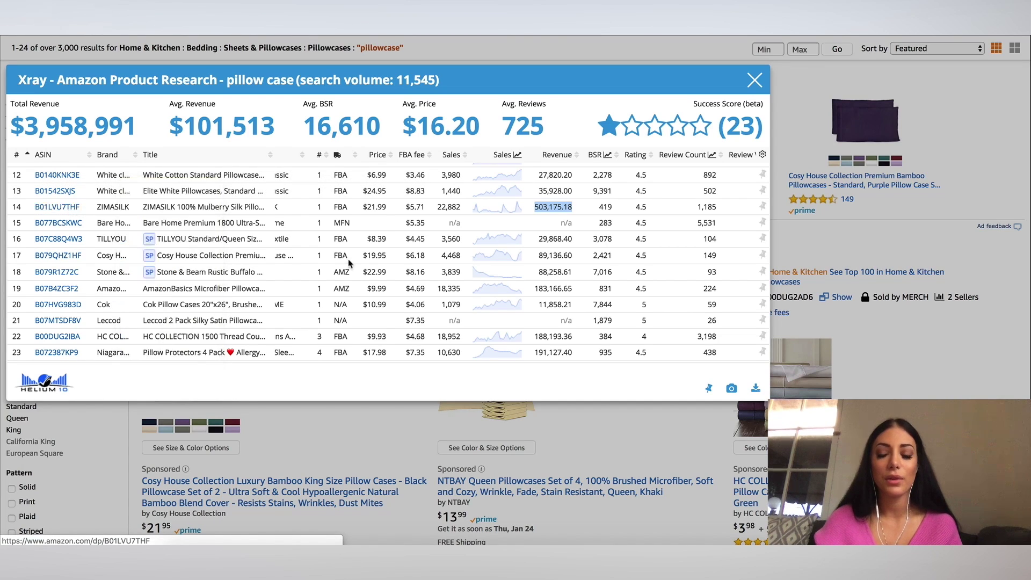
pyautogui.scroll(-2, 440, 276)
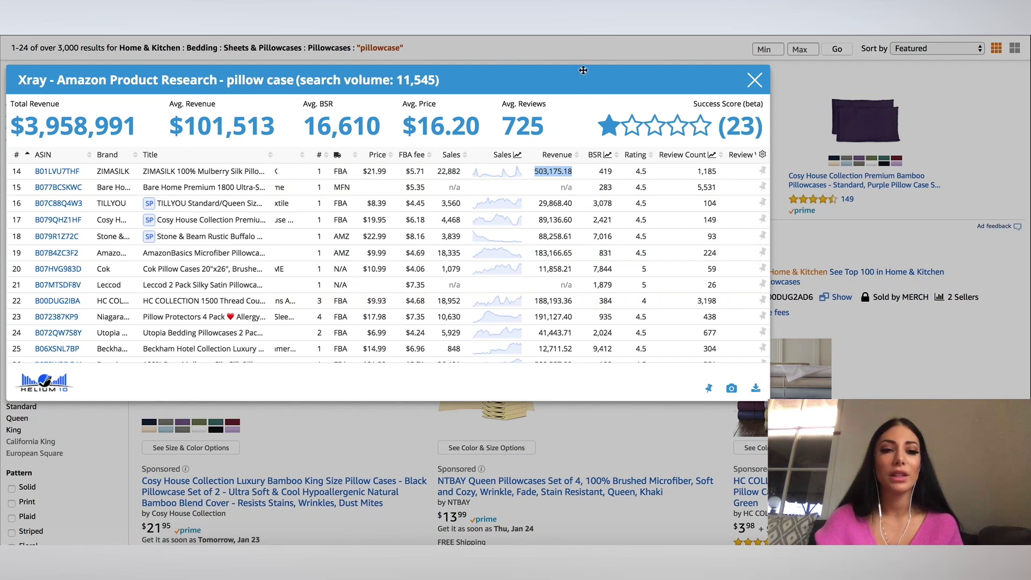
pyautogui.scroll(-1, 661, 265)
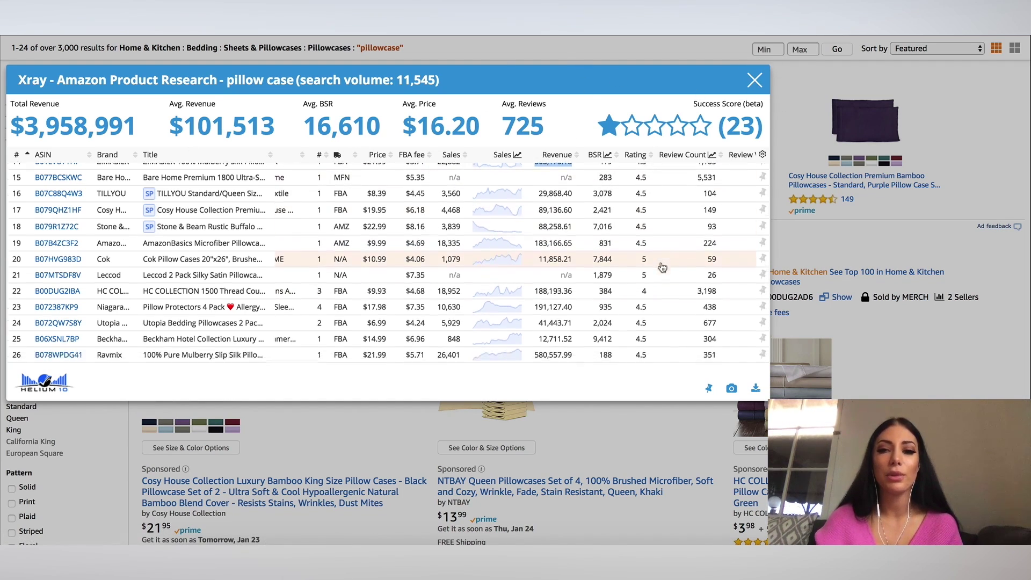
# Close the Xray overlay and scroll through the Amazon pillow case results.
pyautogui.click(754, 80)
pyautogui.scroll(-5, 669, 232)
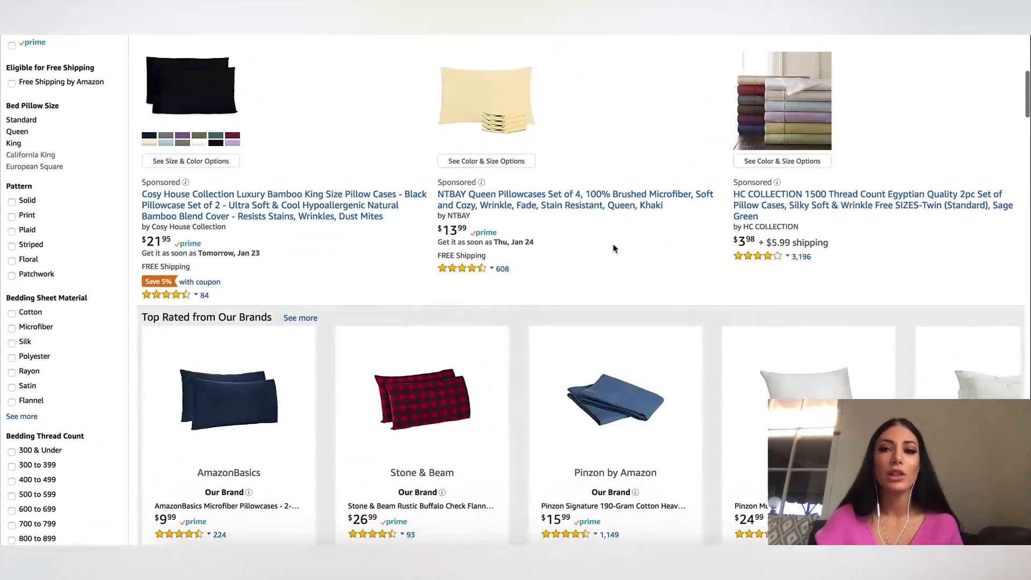
pyautogui.scroll(-10, 318, 527)
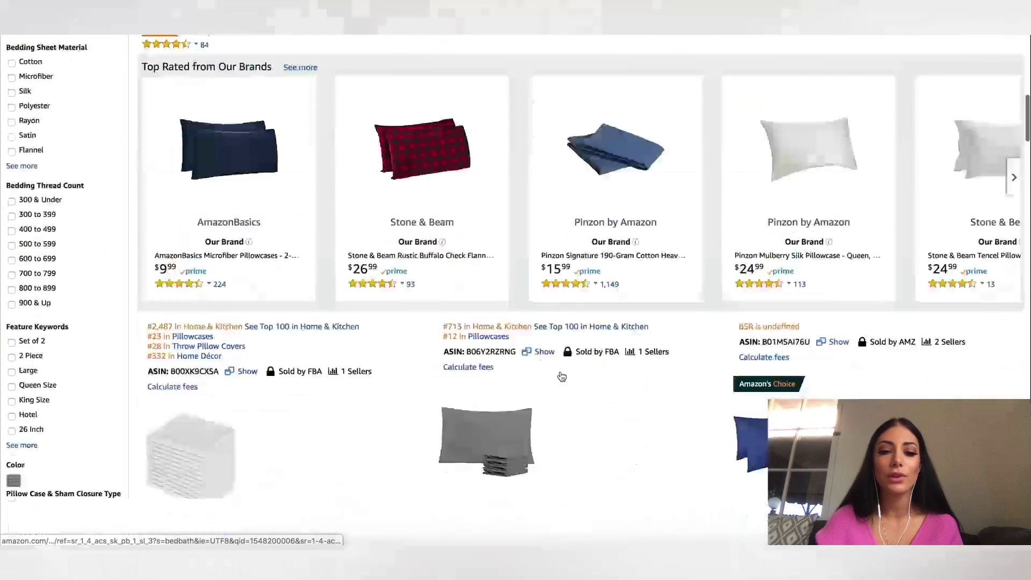
pyautogui.scroll(15, 535, 440)
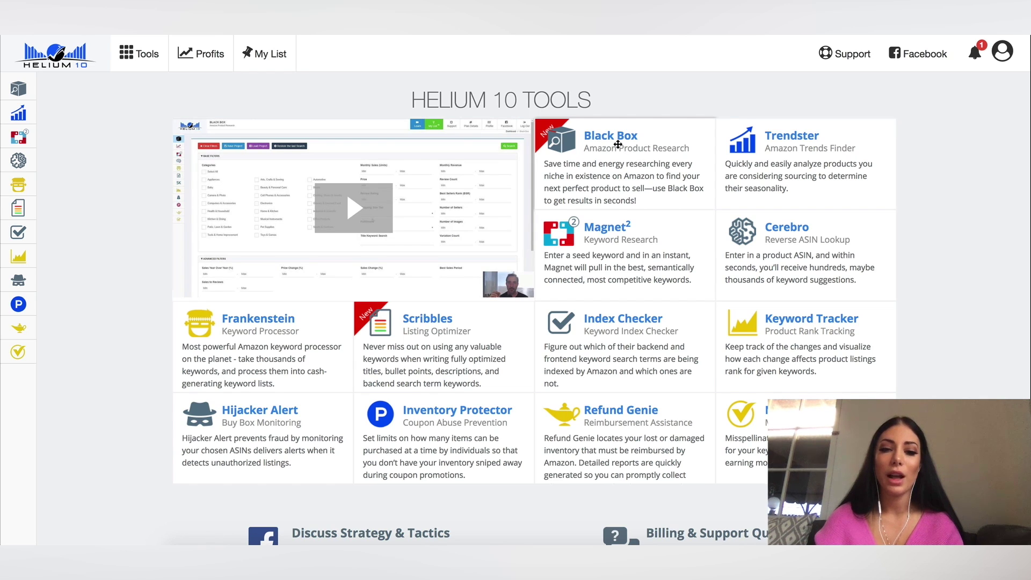
# Open Black Box from the Helium 10 left sidebar.
pyautogui.moveTo(11, 91)
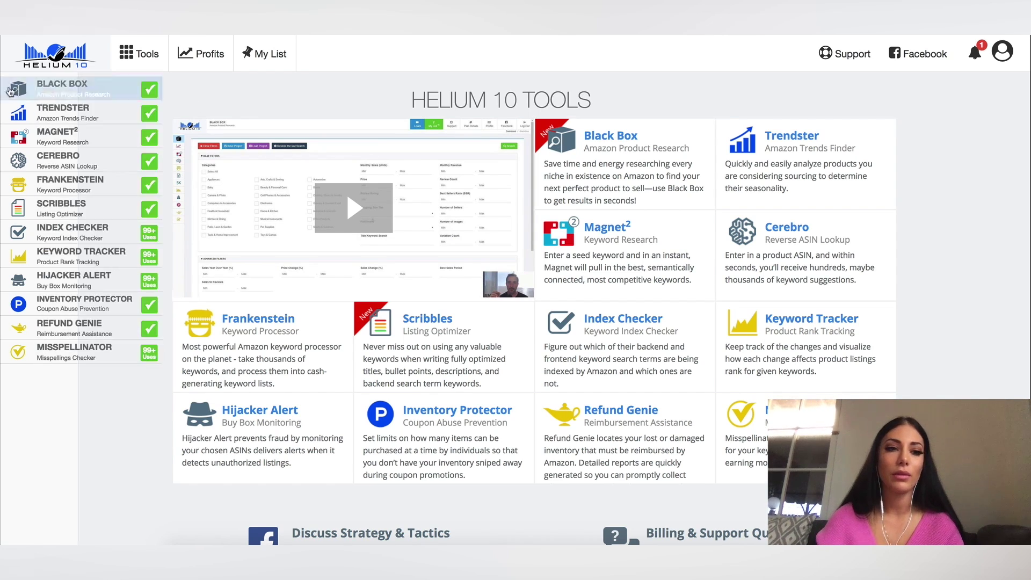
pyautogui.click(63, 94)
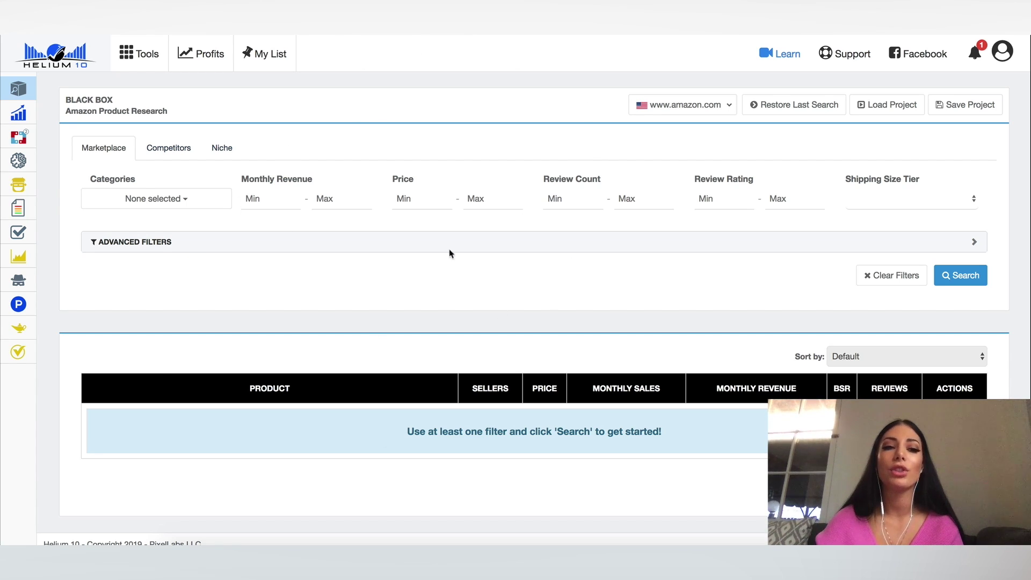
pyautogui.moveTo(54, 139)
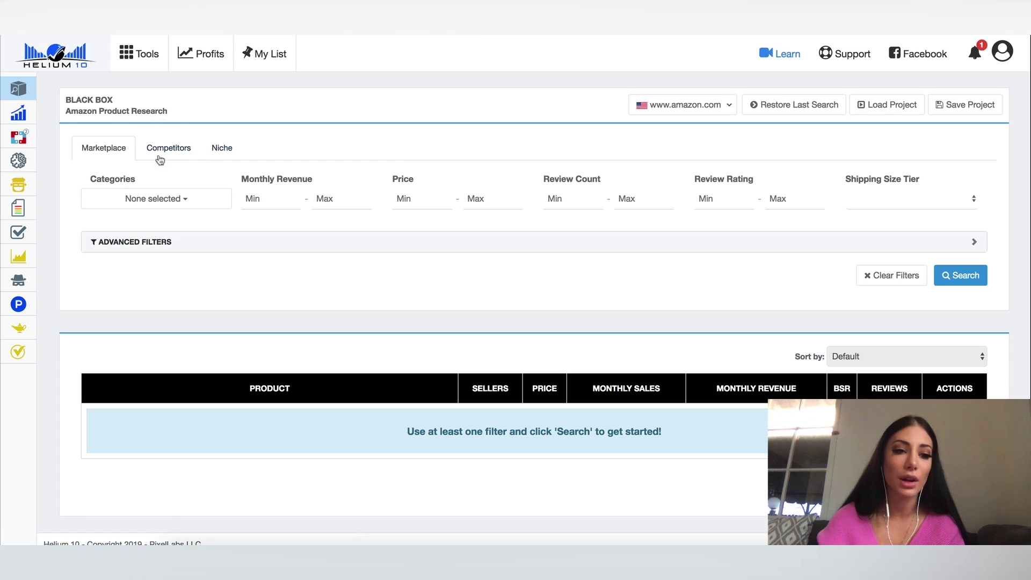
# Limit the Black Box category to Beauty & Personal Care.
pyautogui.click(184, 207)
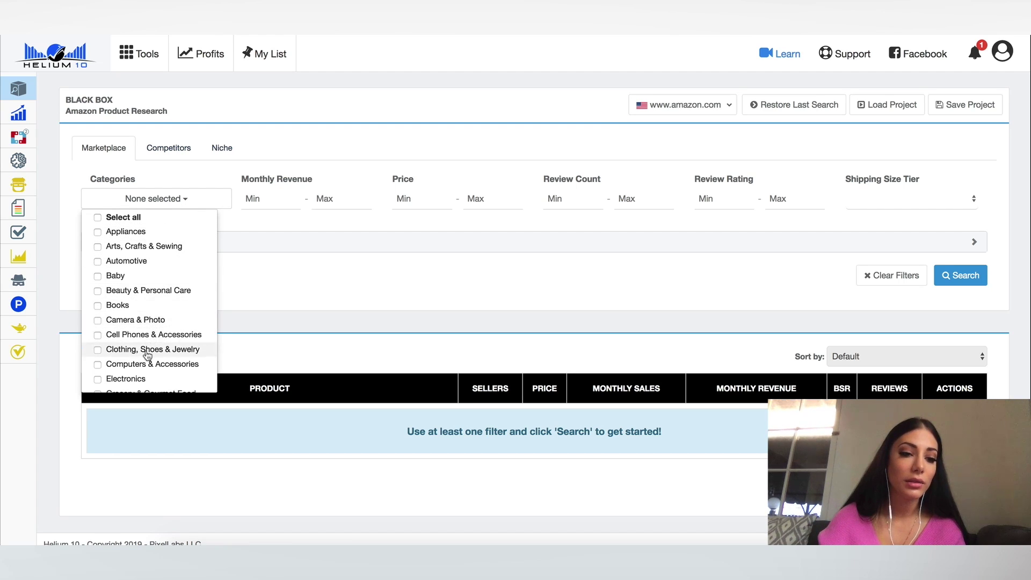
pyautogui.scroll(-1, 146, 352)
pyautogui.click(98, 284)
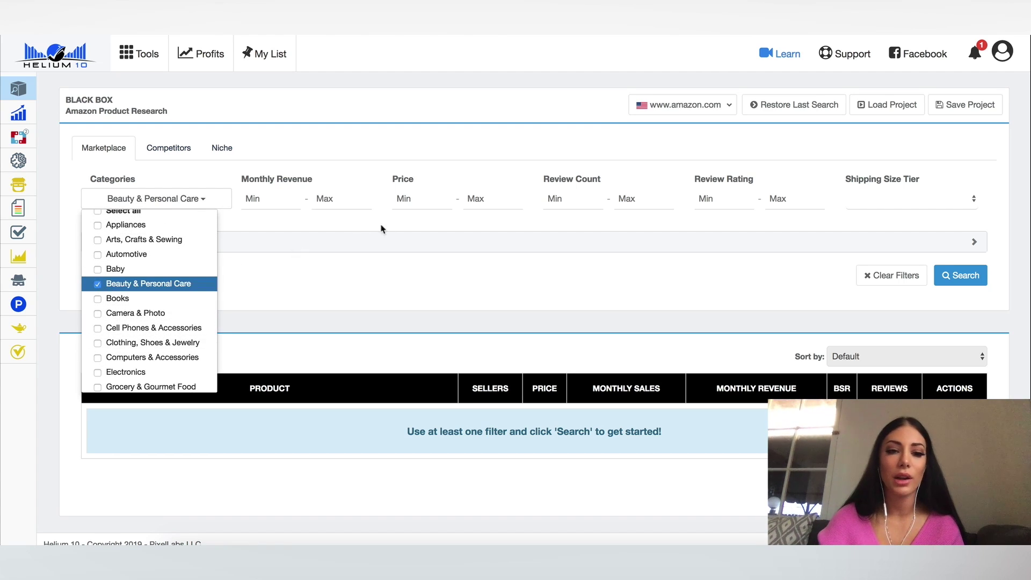
pyautogui.click(282, 198)
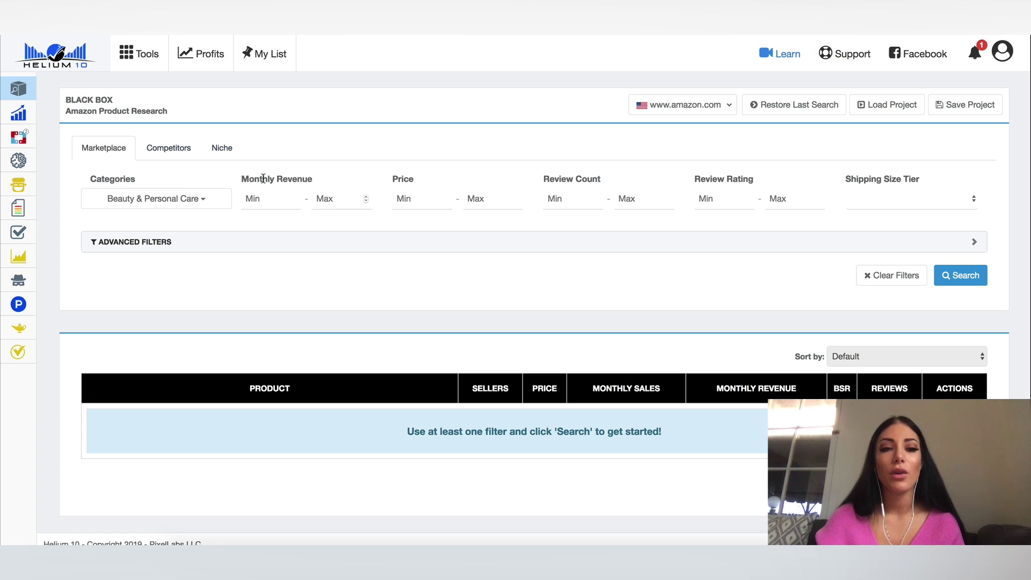
pyautogui.click(320, 189)
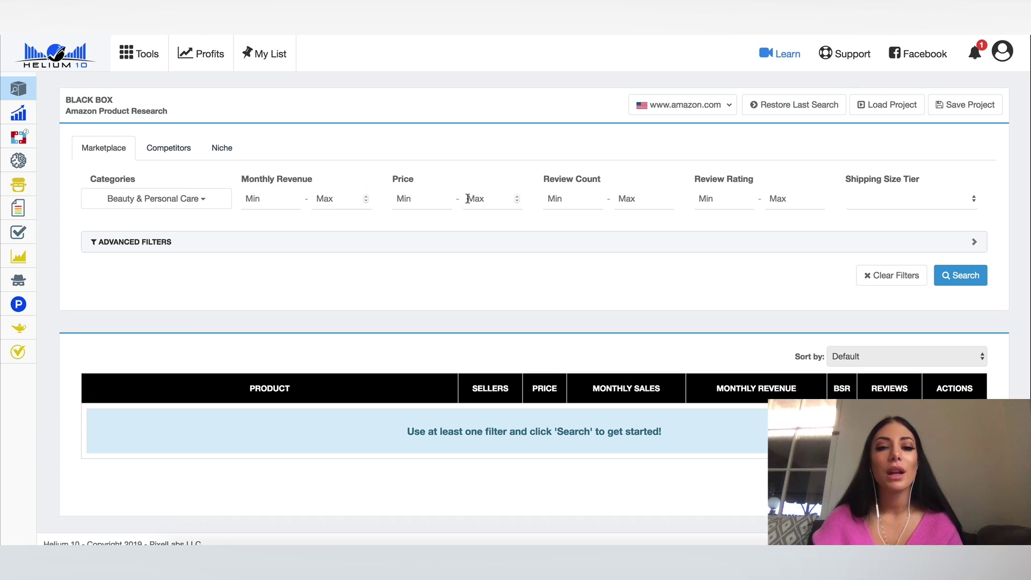
# Set price 19–60, maximum 300 reviews, and Standard Size shipping tier.
pyautogui.click(435, 199)
pyautogui.write('50')
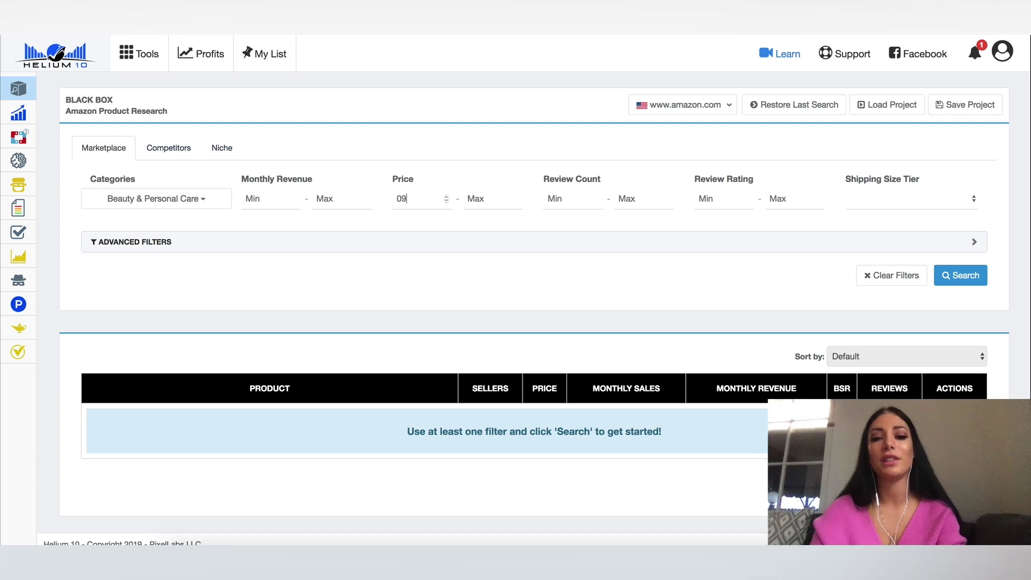
pyautogui.press('BackSpace')
pyautogui.press('BackSpace')
pyautogui.write('1')
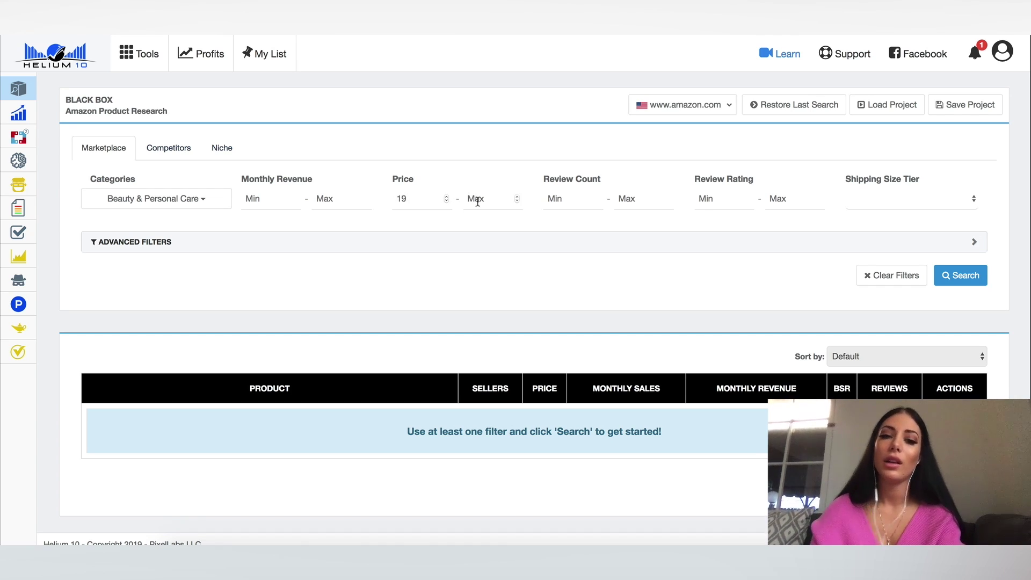
pyautogui.click(478, 202)
pyautogui.write('60')
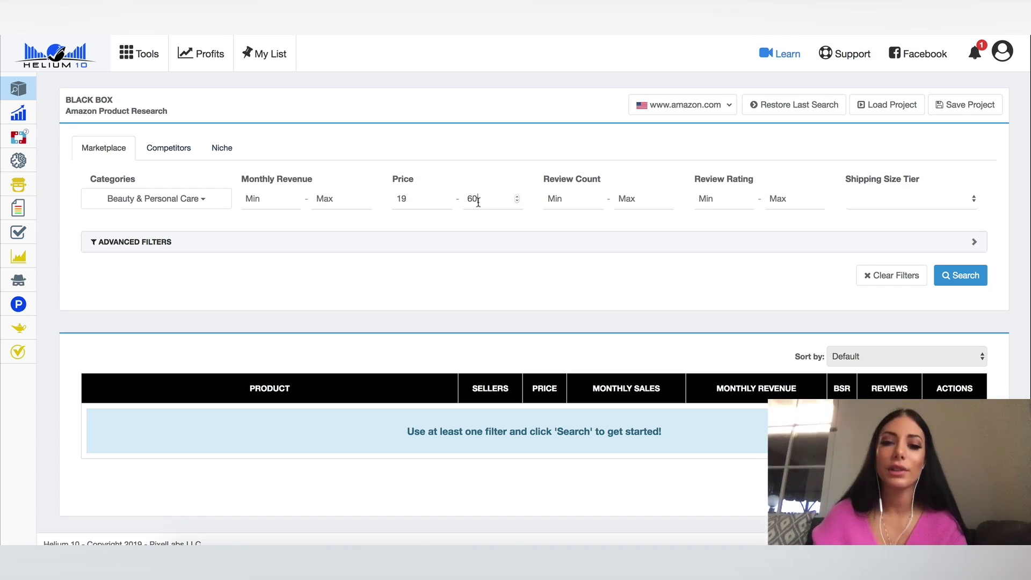
pyautogui.click(627, 200)
pyautogui.write('300')
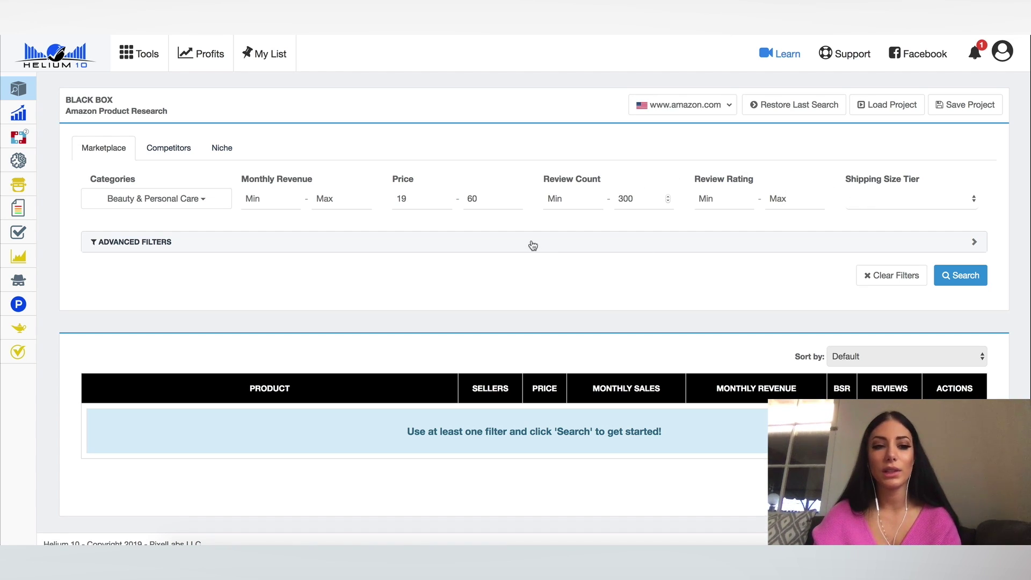
pyautogui.click(924, 201)
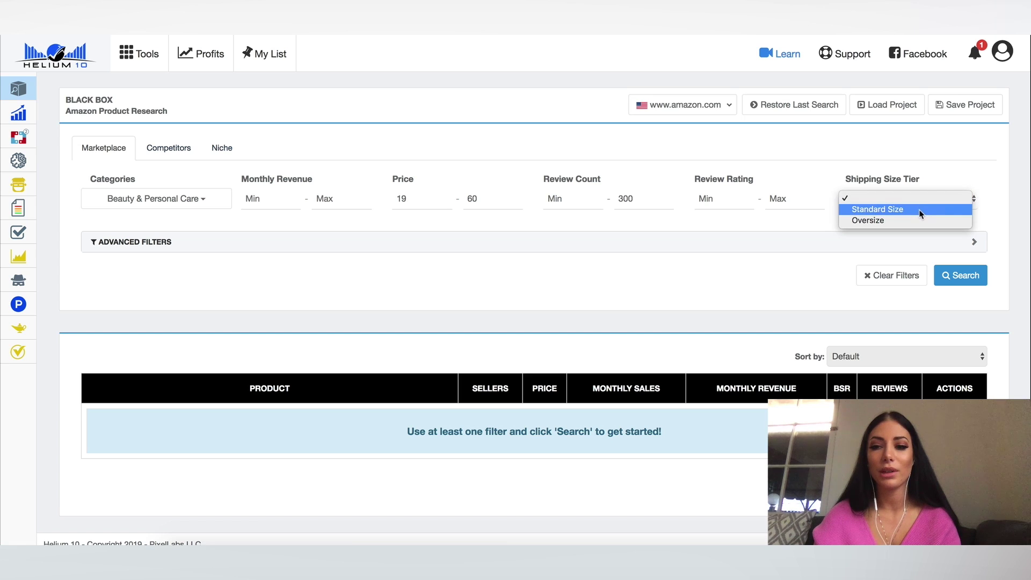
pyautogui.click(920, 212)
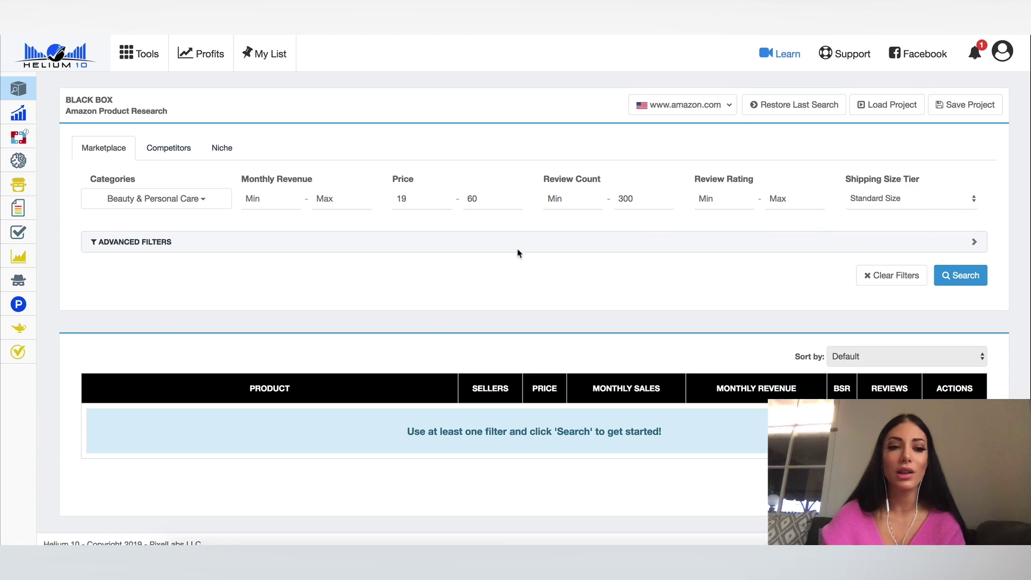
pyautogui.click(126, 241)
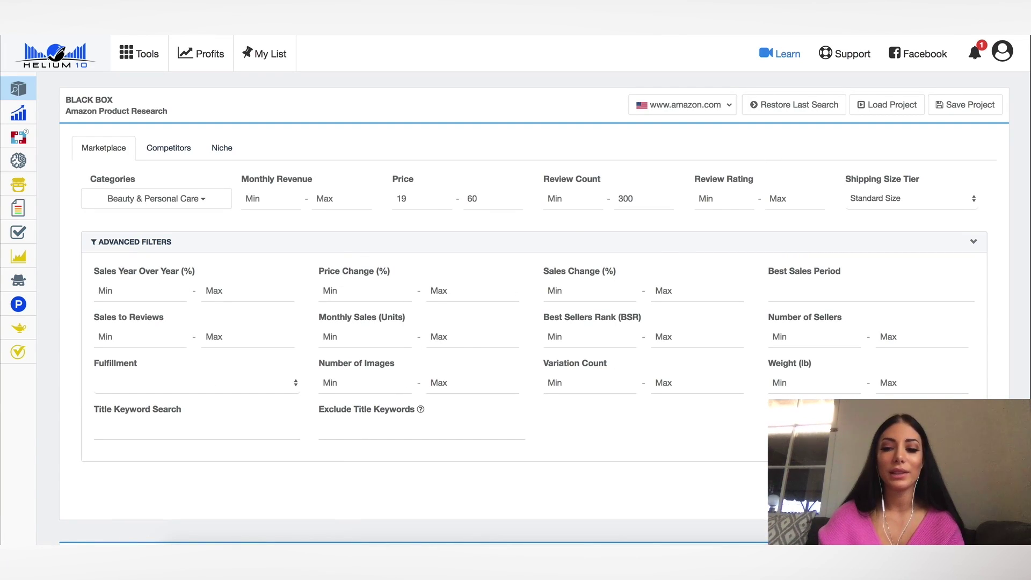
# Browse the 200+ Beauty & Personal Care Black Box results and scroll back to the top.
pyautogui.scroll(-15, 654, 359)
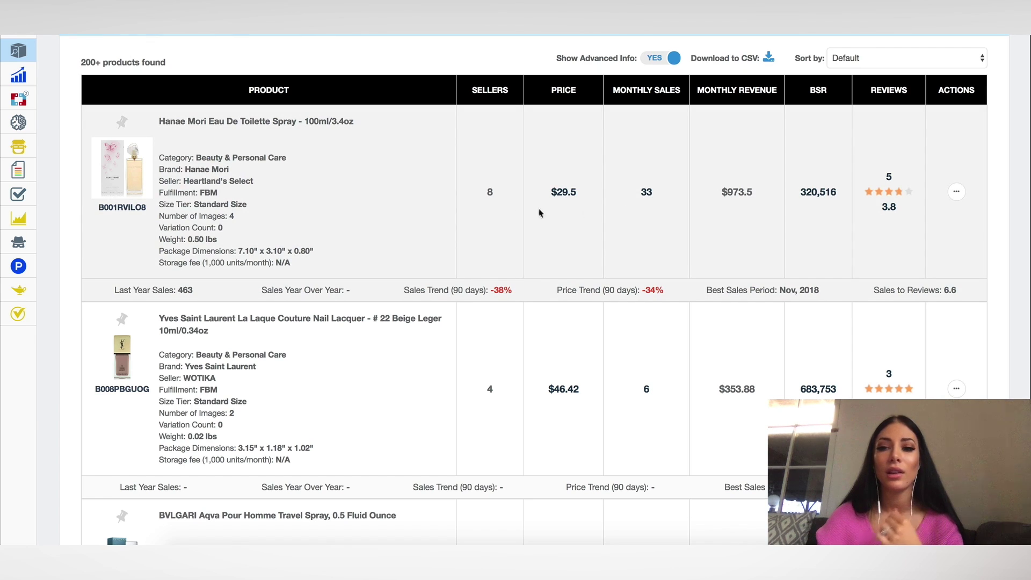
pyautogui.scroll(-3, 469, 199)
pyautogui.scroll(-12, 467, 200)
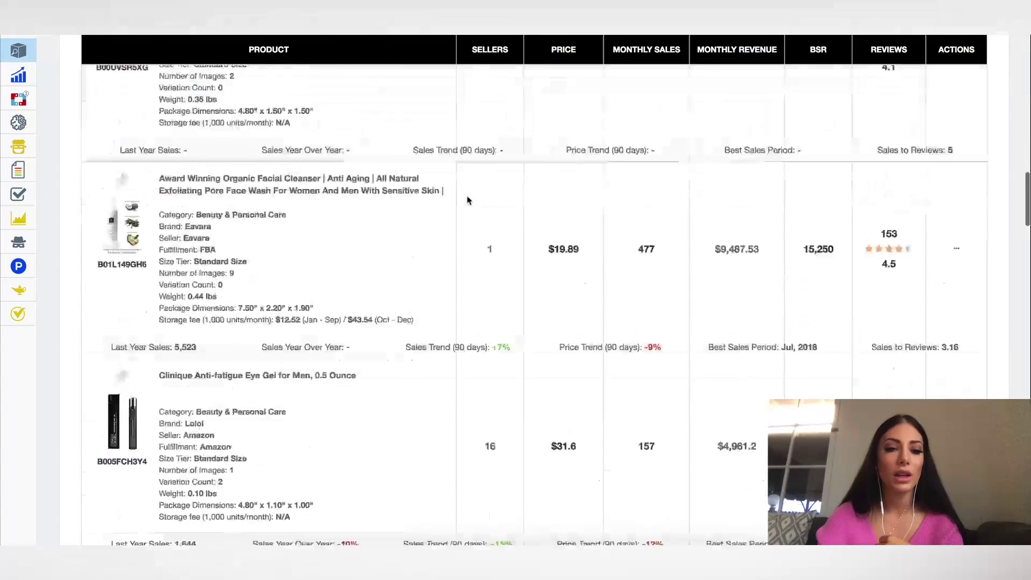
pyautogui.scroll(-10, 467, 201)
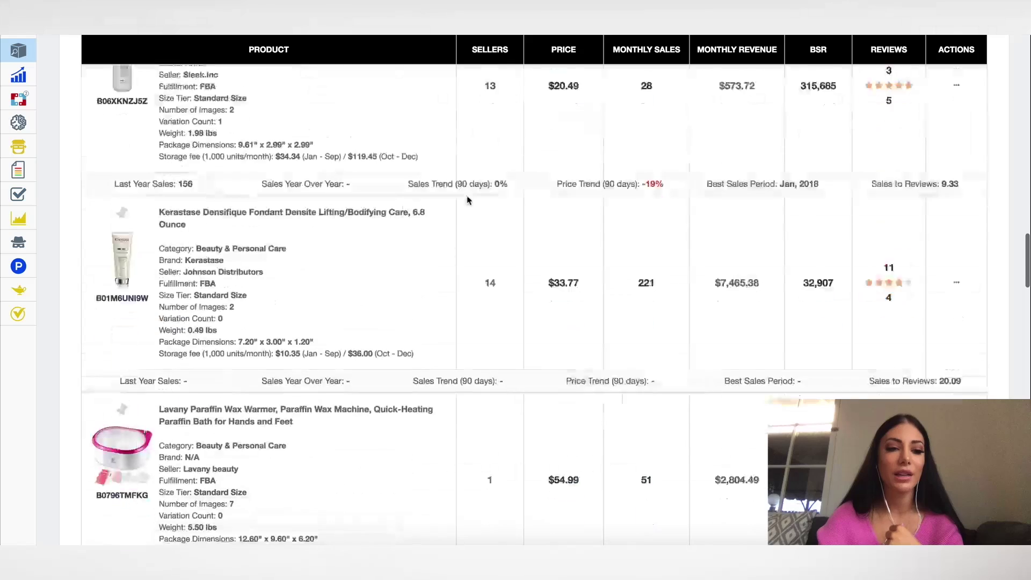
pyautogui.scroll(20, 467, 201)
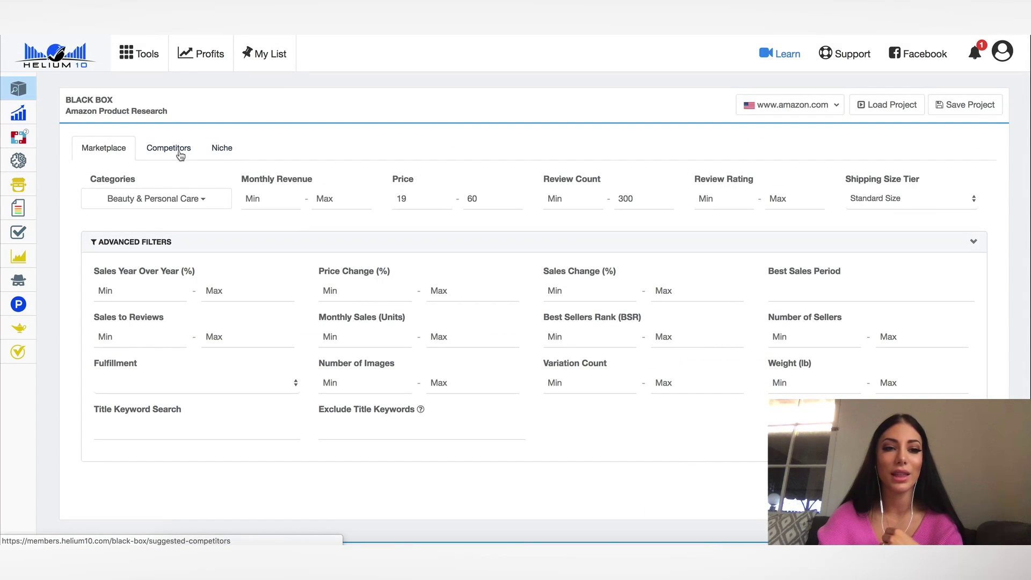
pyautogui.click(180, 155)
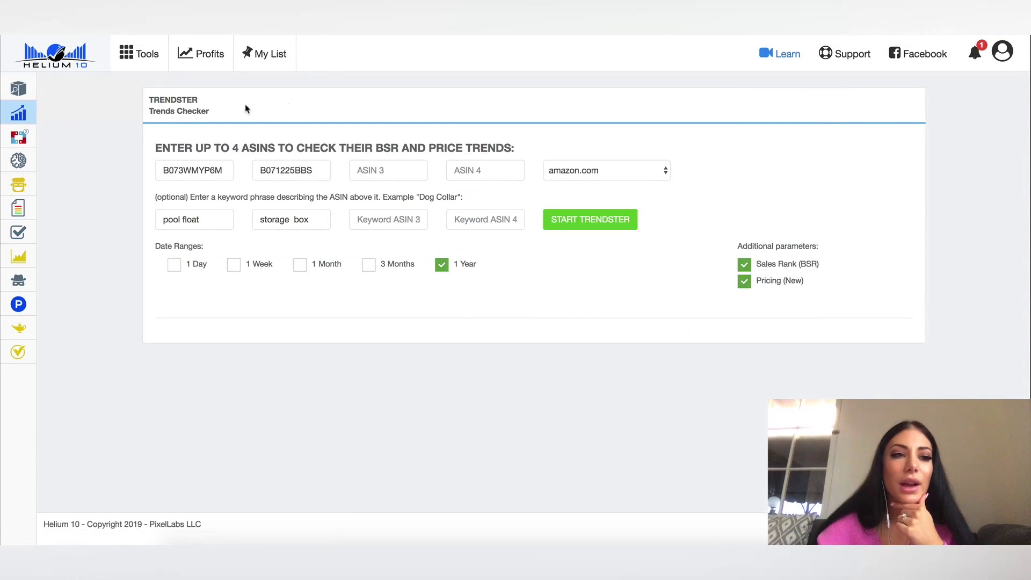
# Leave the Trendster form ready with two ASINs, keywords pool float and storage box, 1 Year.
pyautogui.moveTo(20, 114)
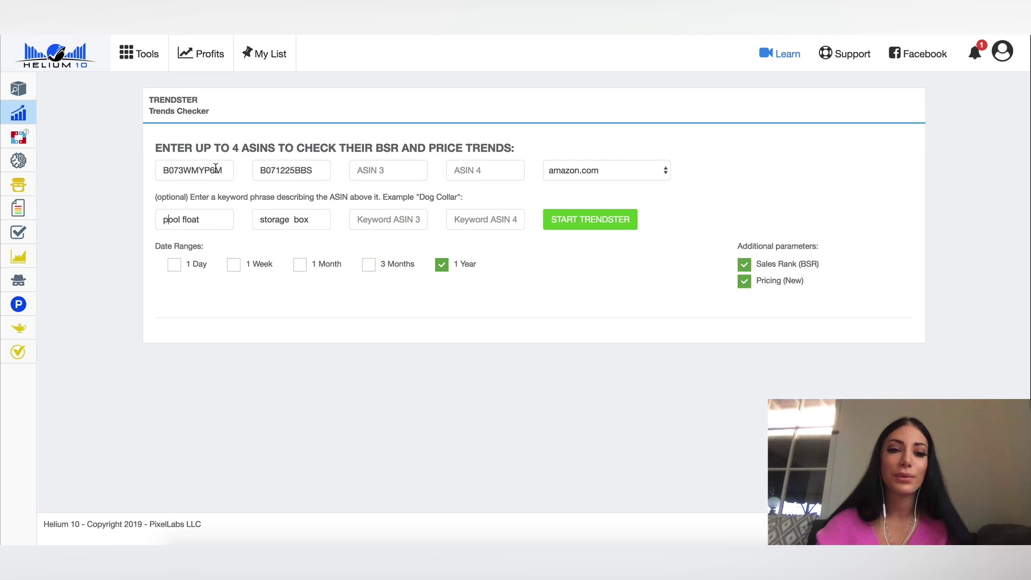
# Start the Trendster comparison and scroll through the first product's one-year price and sales-rank charts.
pyautogui.click(602, 221)
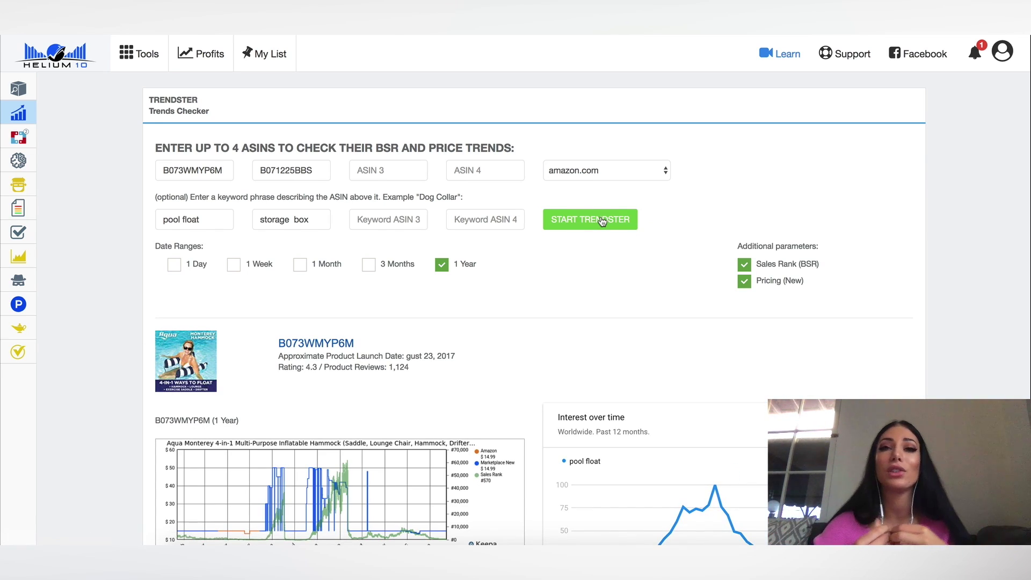
pyautogui.scroll(-2, 602, 221)
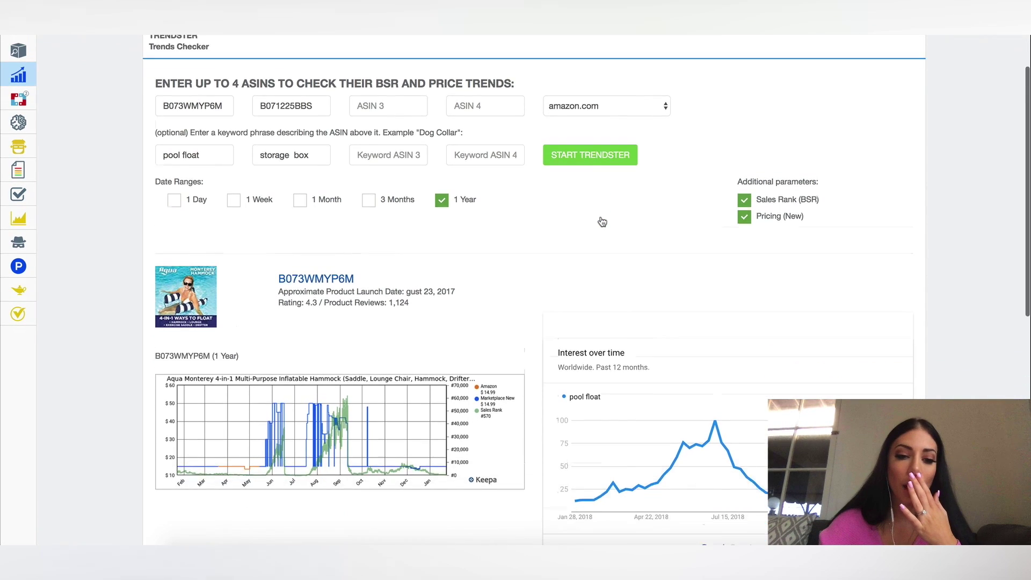
pyautogui.scroll(-4, 602, 221)
pyautogui.scroll(-2, 440, 283)
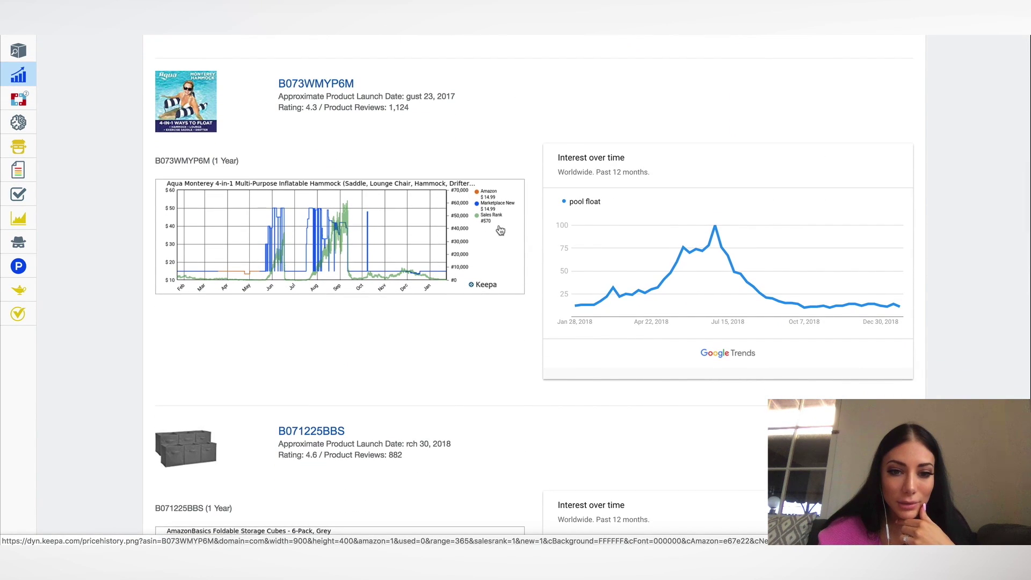
pyautogui.scroll(-5, 501, 230)
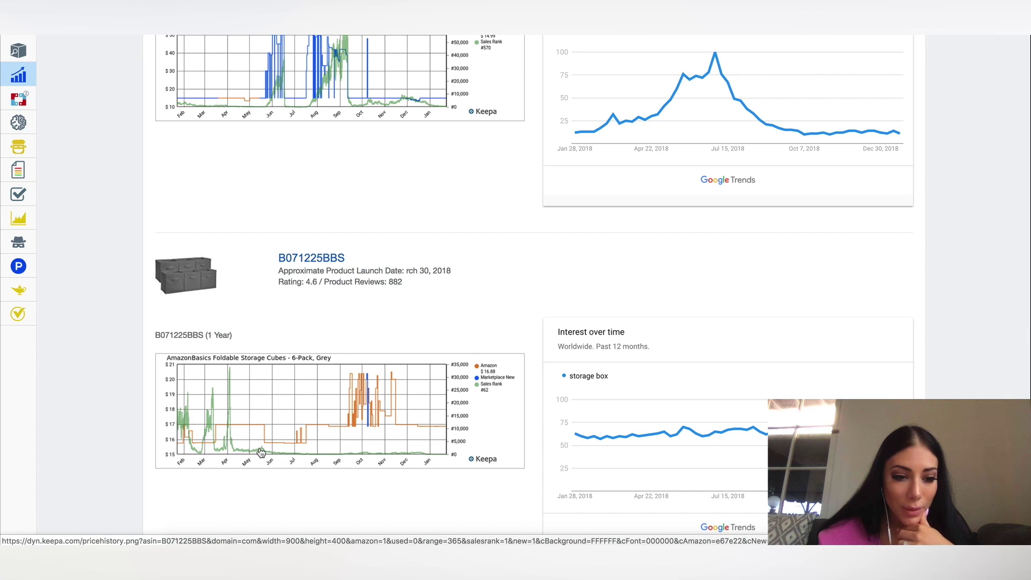
pyautogui.scroll(1, 253, 445)
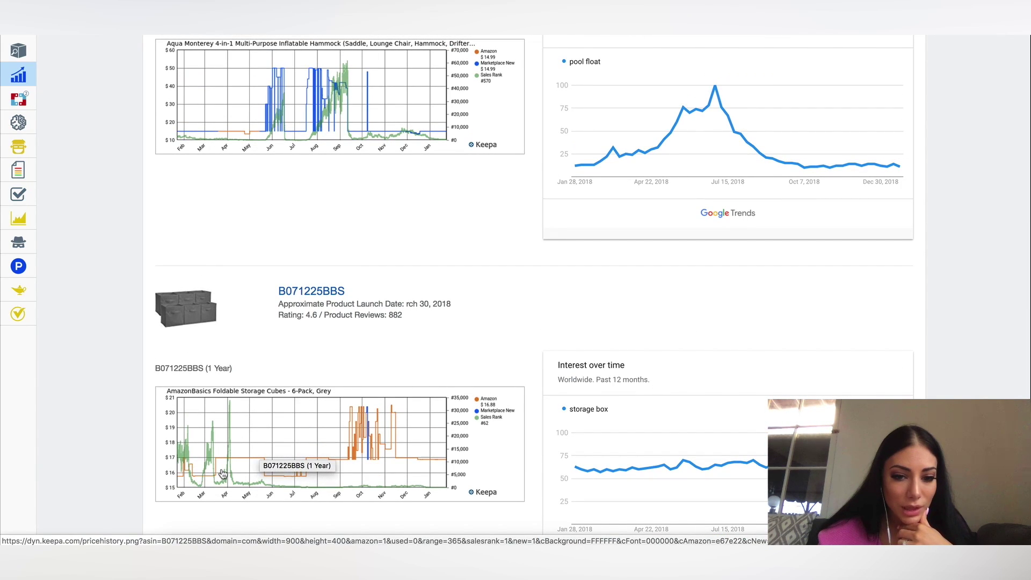
pyautogui.scroll(-1, 223, 472)
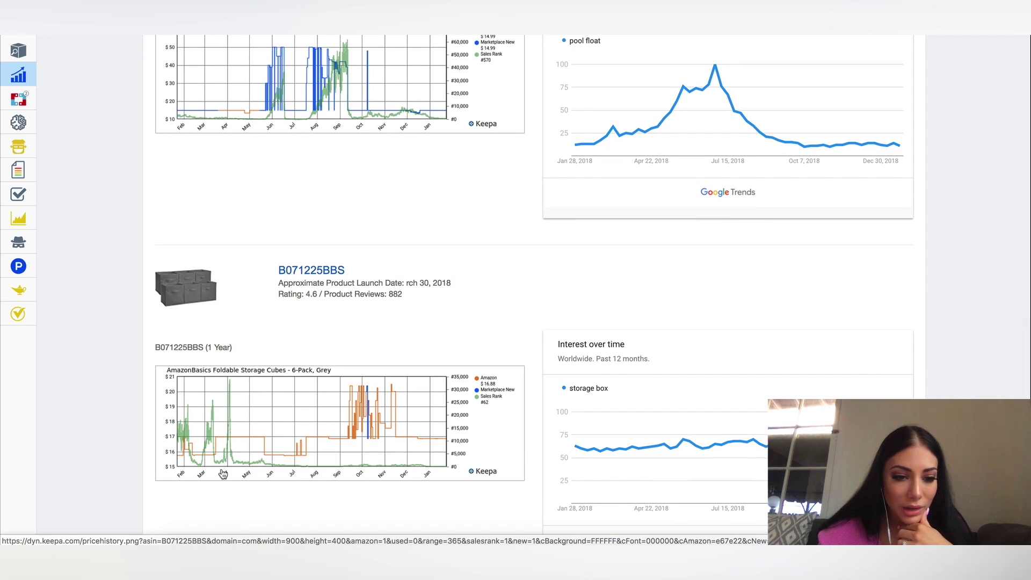
pyautogui.scroll(4, 229, 443)
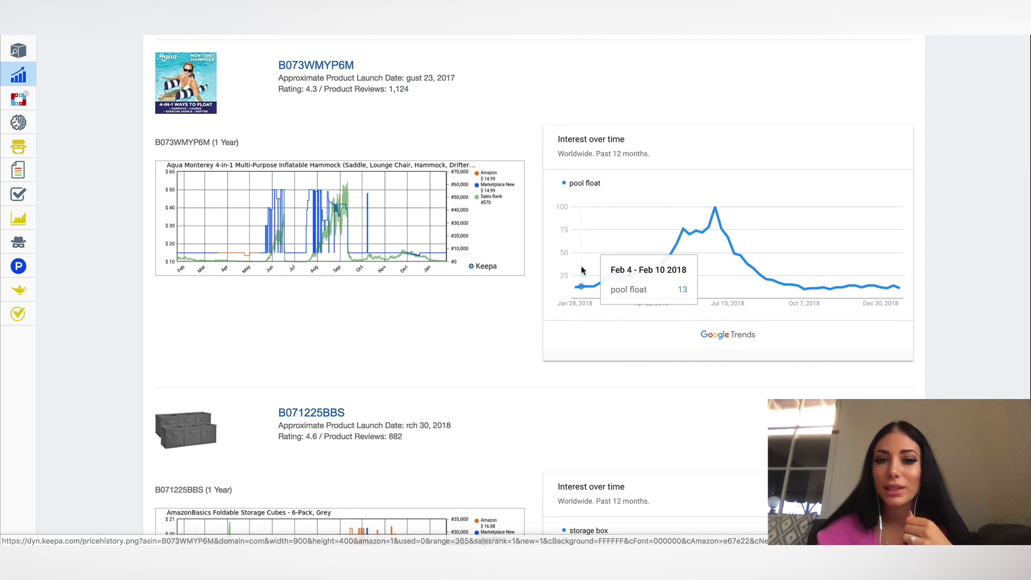
pyautogui.scroll(-1, 572, 294)
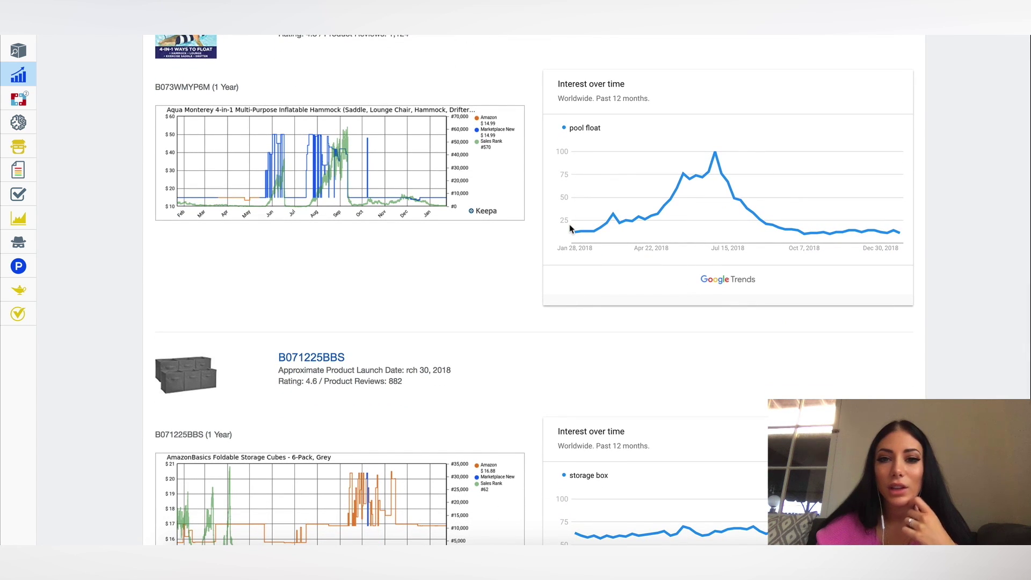
# Examine the remaining Keepa charts and Google Trends search-interest panels for both products.
pyautogui.moveTo(583, 237)
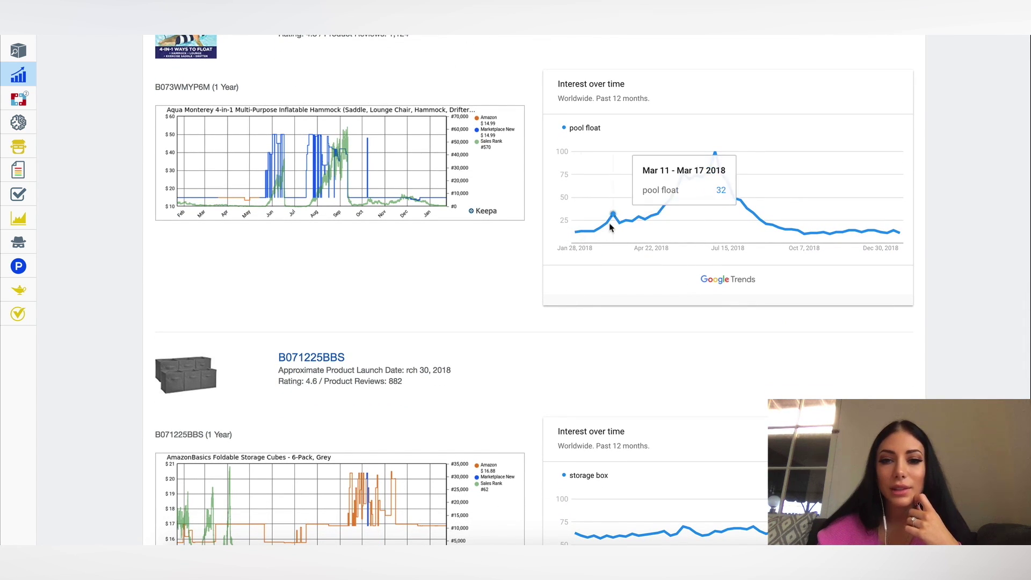
pyautogui.moveTo(670, 229)
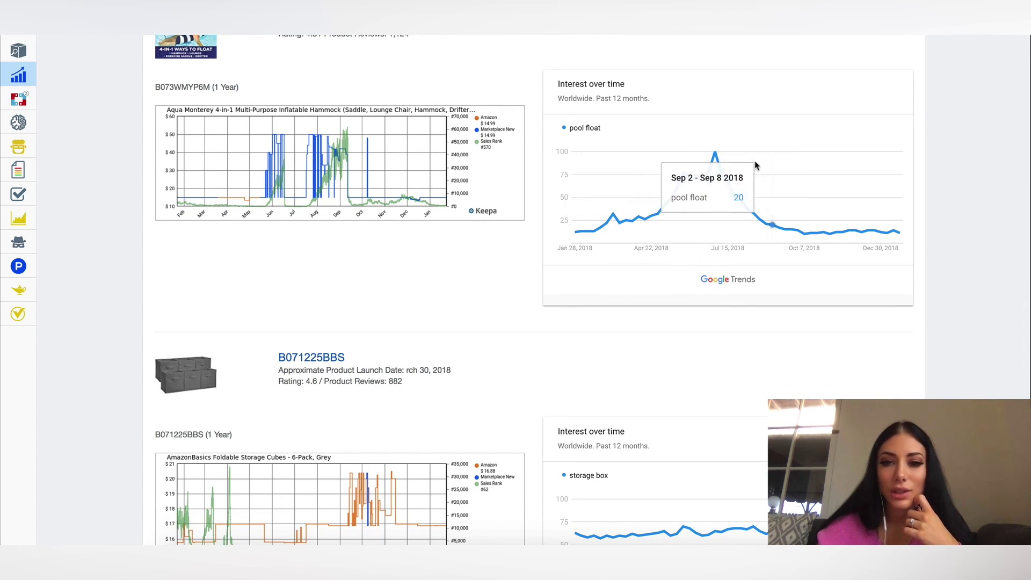
pyautogui.scroll(-3, 680, 285)
pyautogui.scroll(-1, 680, 285)
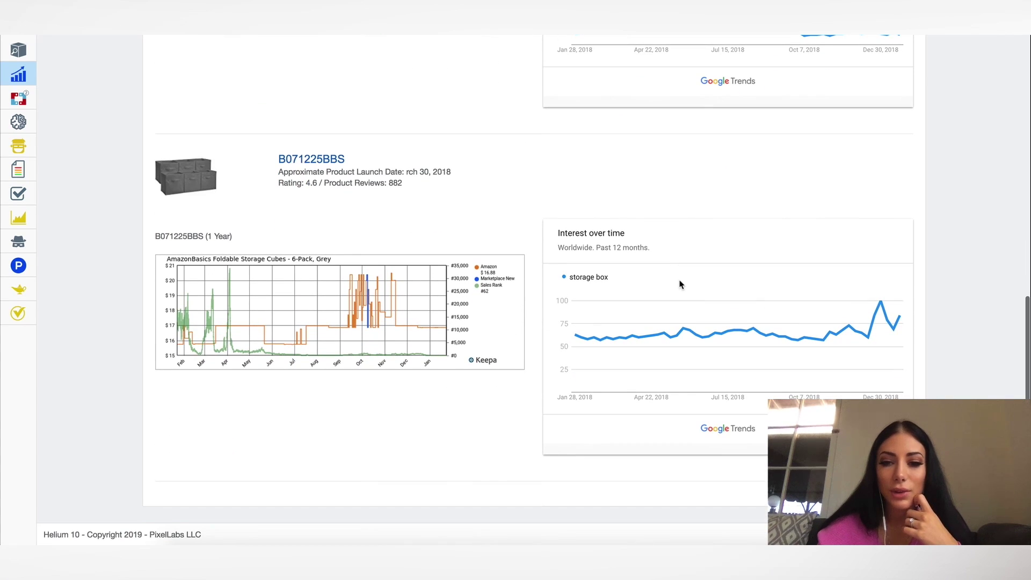
pyautogui.moveTo(727, 337)
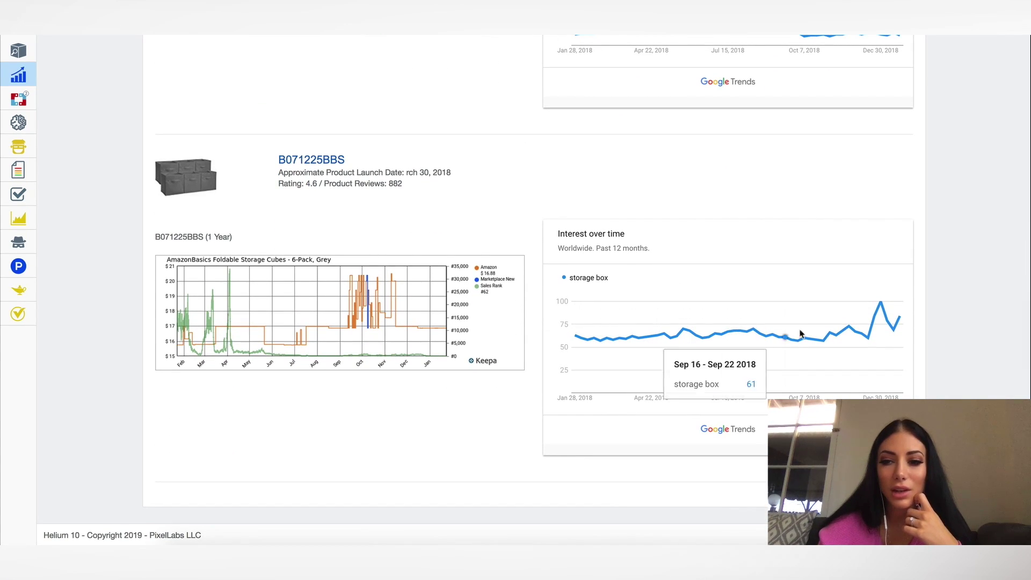
pyautogui.moveTo(892, 330)
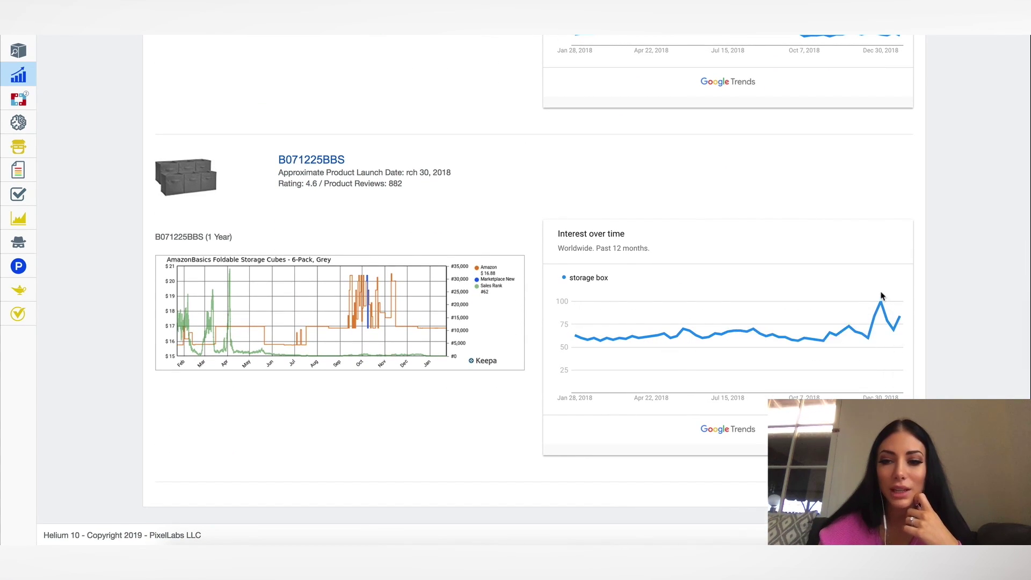
pyautogui.scroll(3, 870, 336)
pyautogui.moveTo(693, 484)
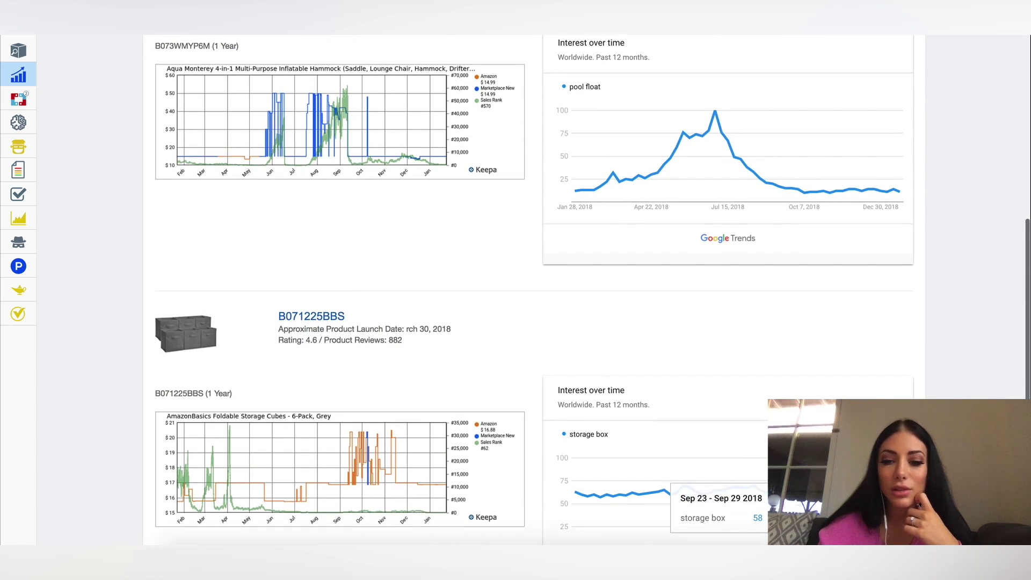
pyautogui.scroll(-1, 693, 478)
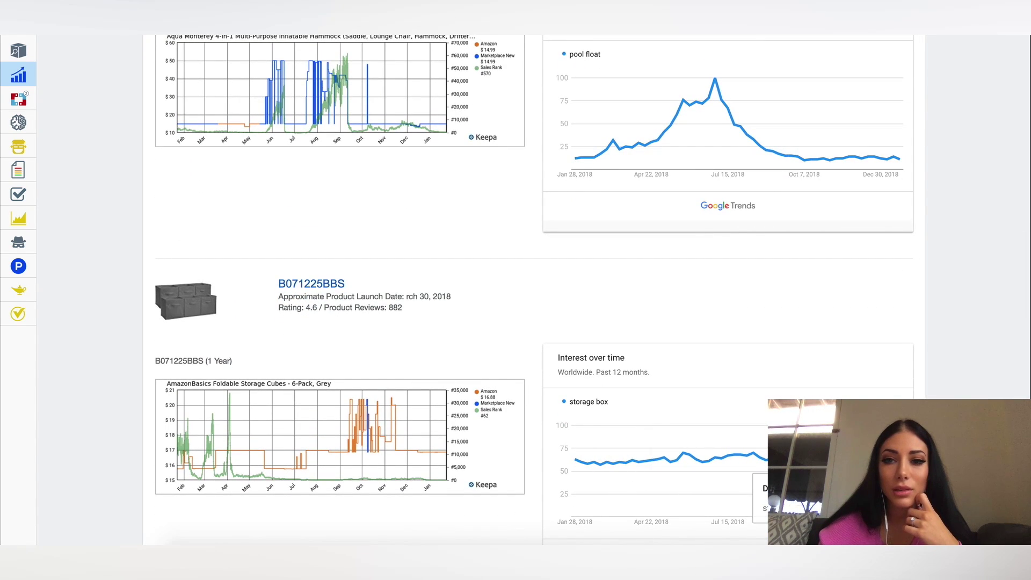
pyautogui.moveTo(720, 162)
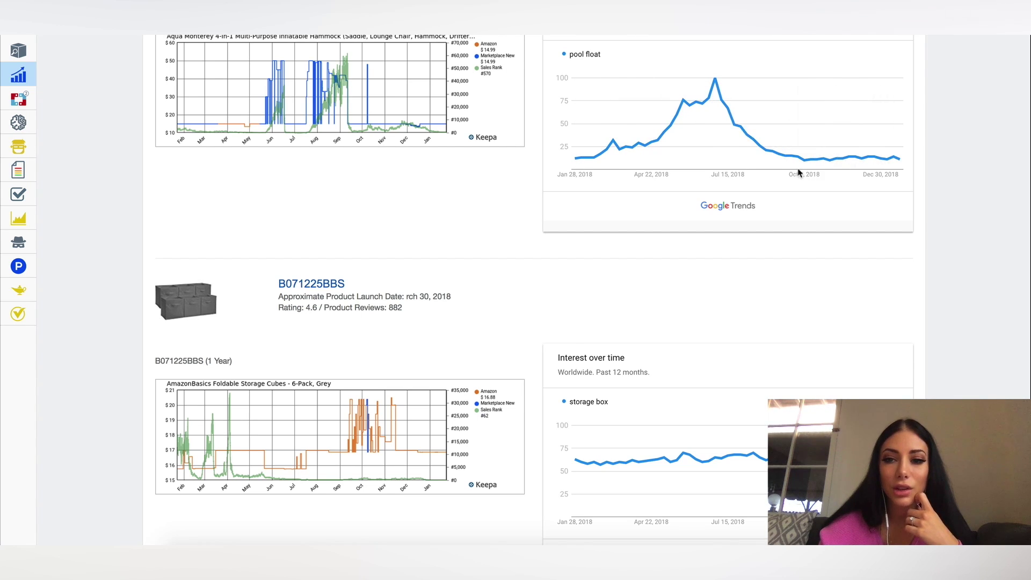
pyautogui.scroll(-3, 886, 155)
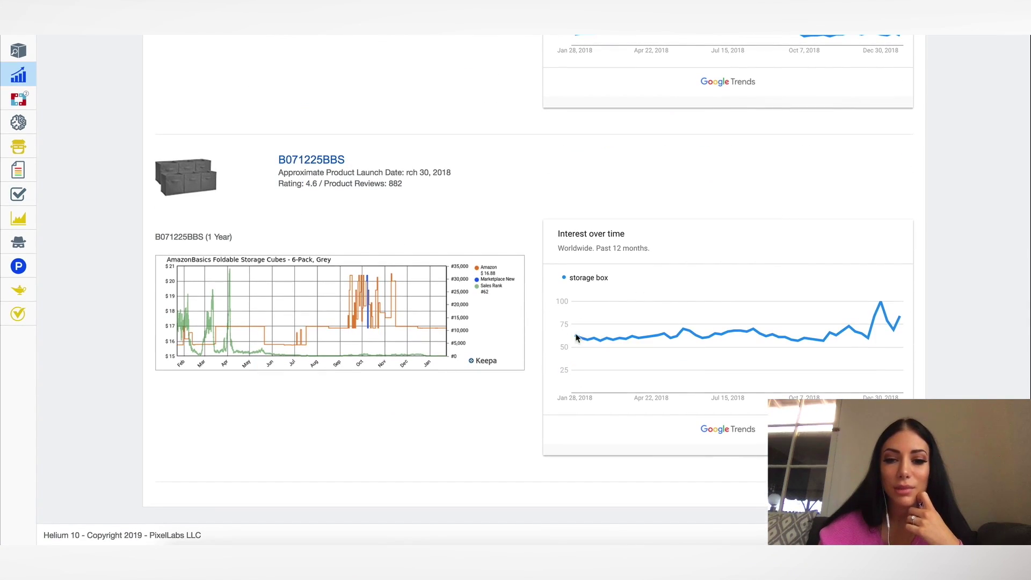
pyautogui.scroll(-1, 875, 328)
pyautogui.scroll(10, 831, 295)
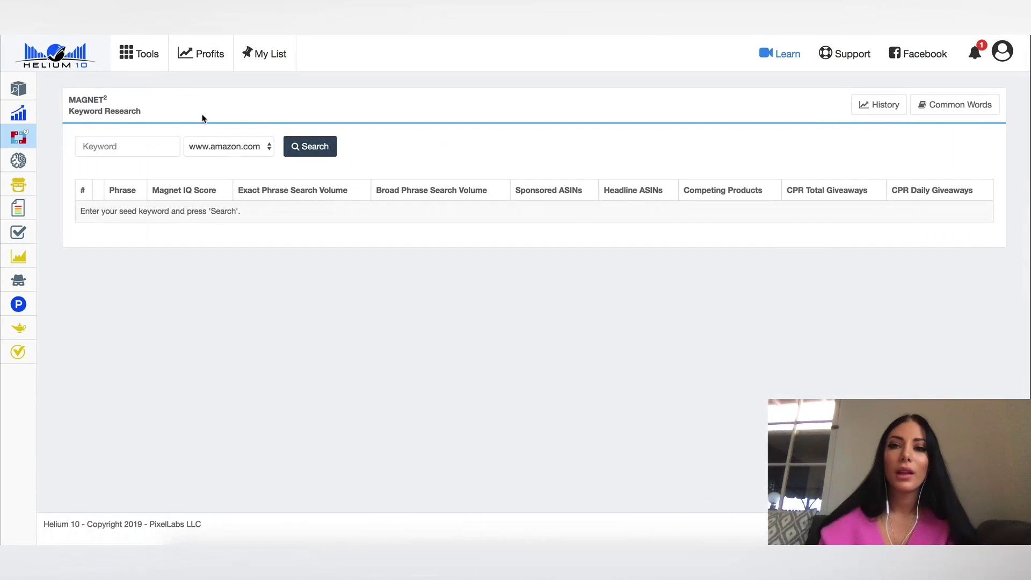
pyautogui.moveTo(65, 137)
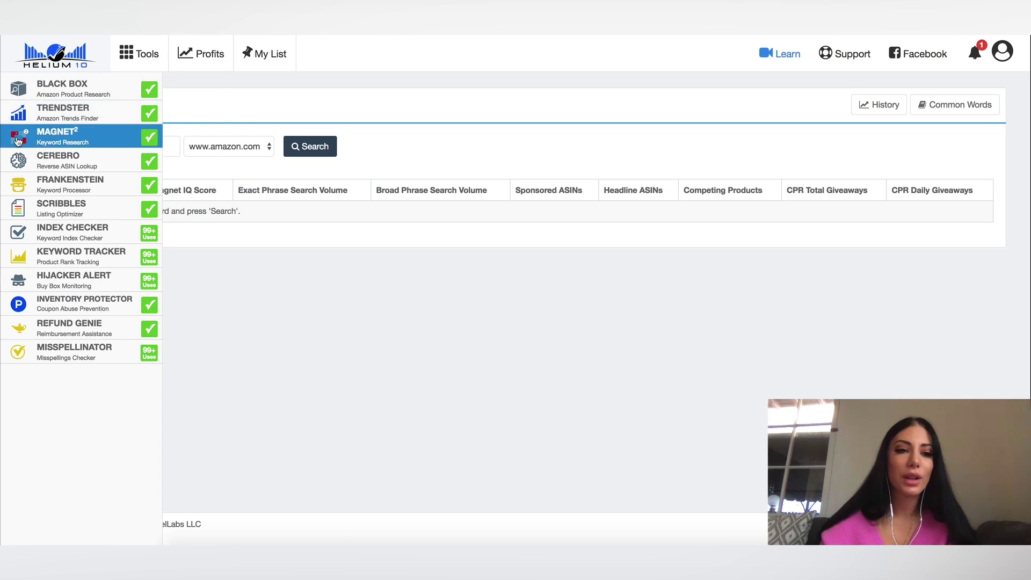
pyautogui.click(75, 141)
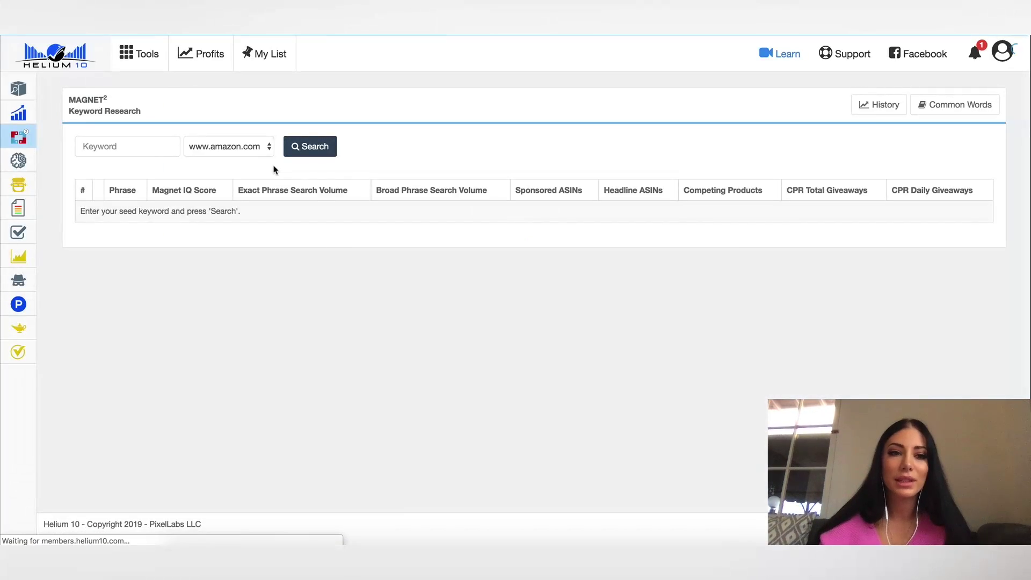
pyautogui.click(124, 152)
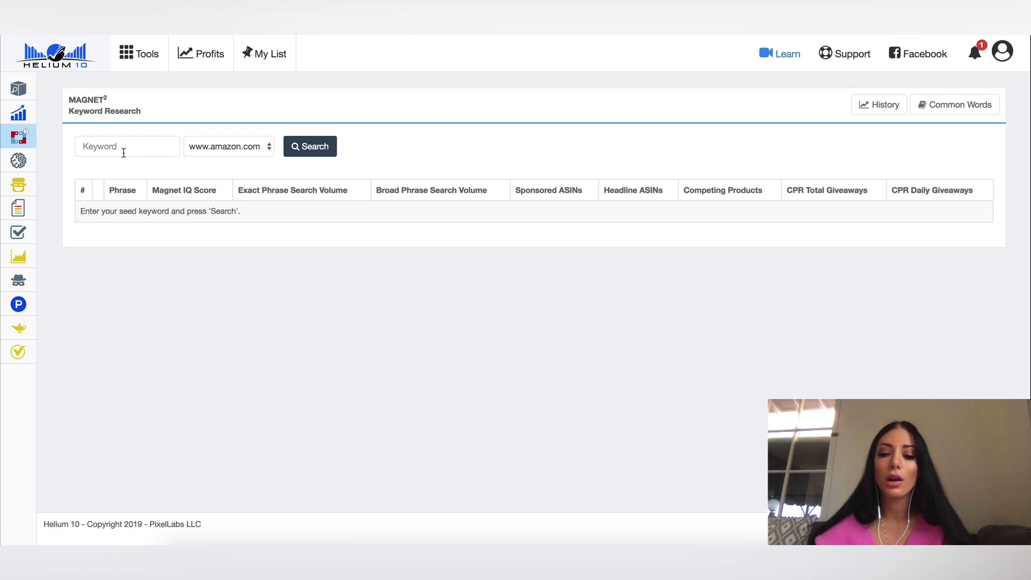
pyautogui.write('pool float')
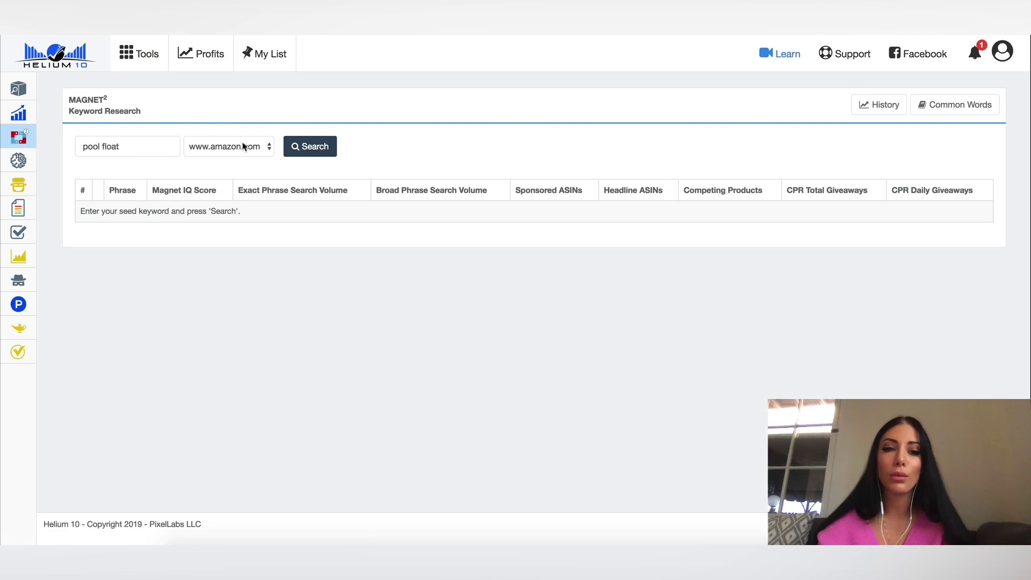
pyautogui.click(243, 142)
pyautogui.click(243, 143)
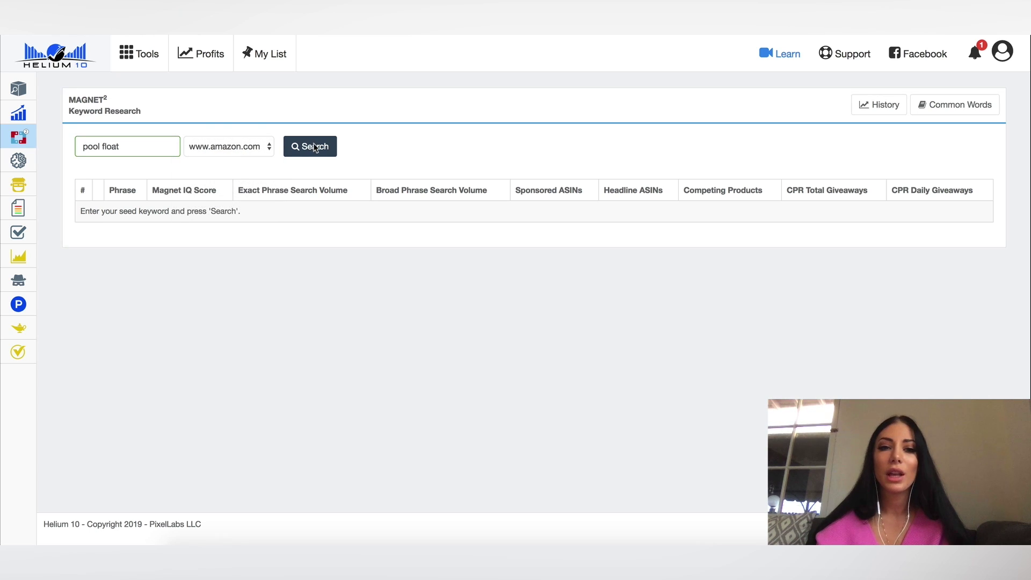
pyautogui.click(315, 148)
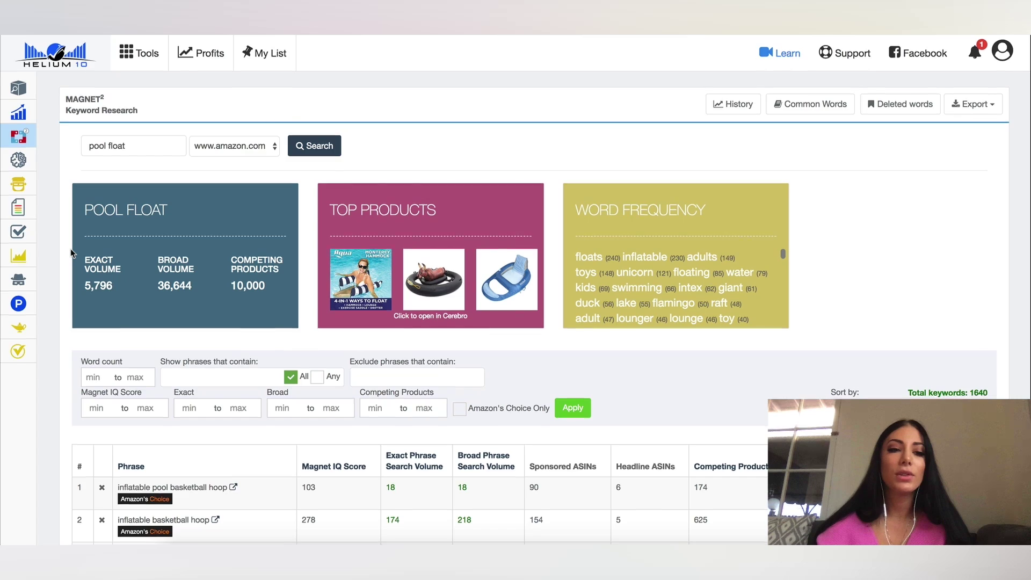
pyautogui.scroll(-1, 120, 227)
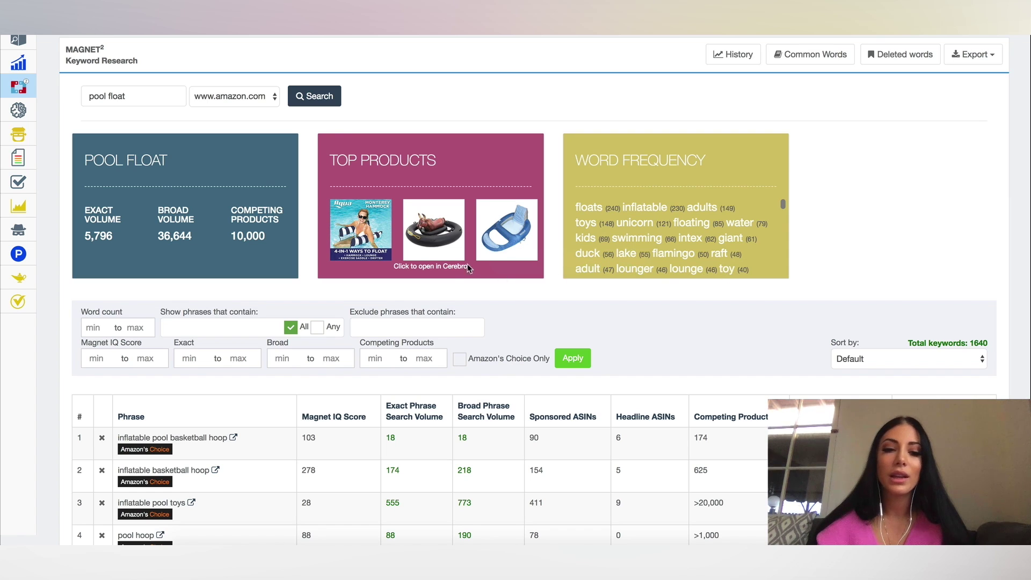
pyautogui.scroll(-3, 461, 266)
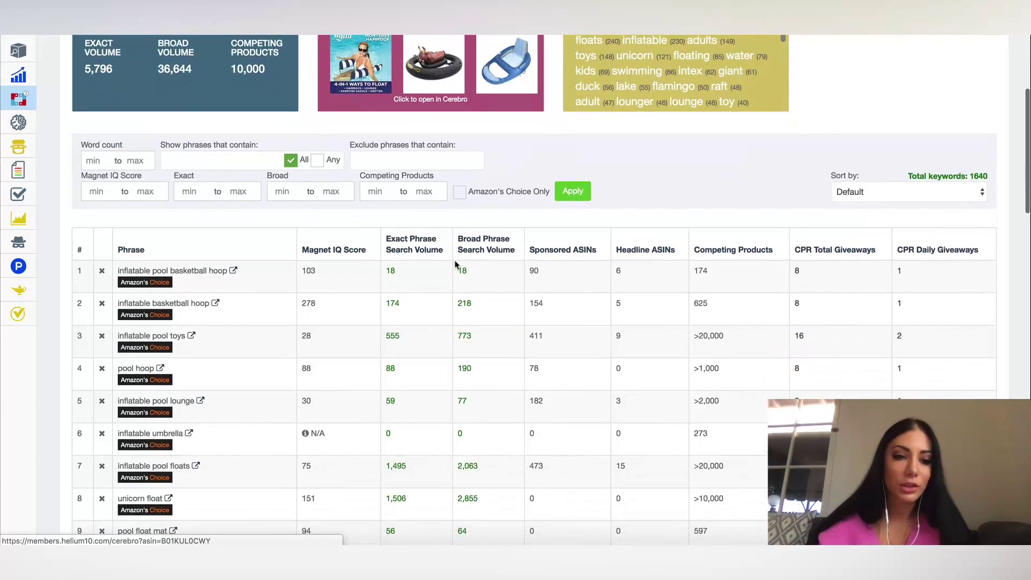
pyautogui.scroll(-2, 243, 256)
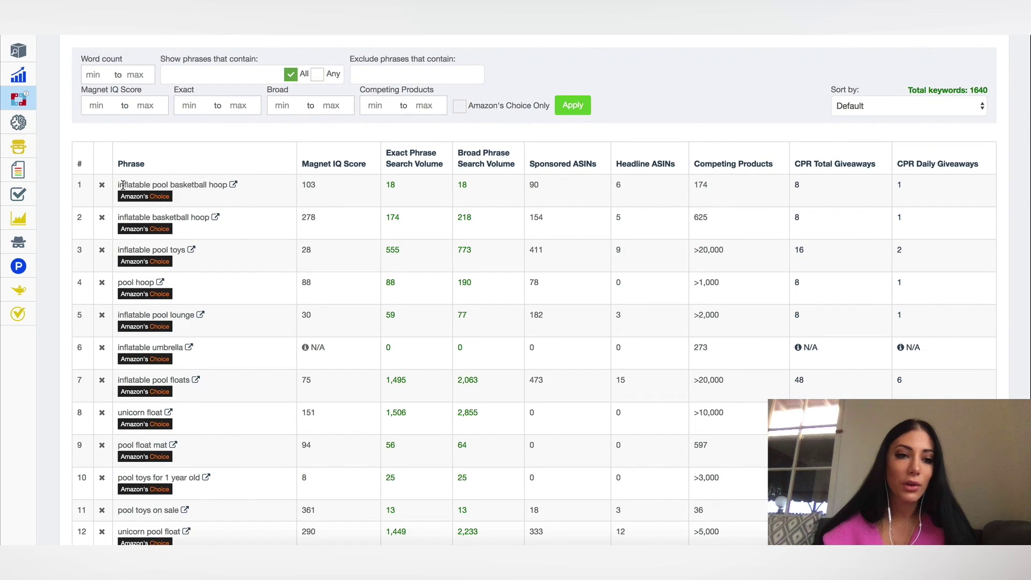
pyautogui.moveTo(119, 186); pyautogui.dragTo(219, 189)
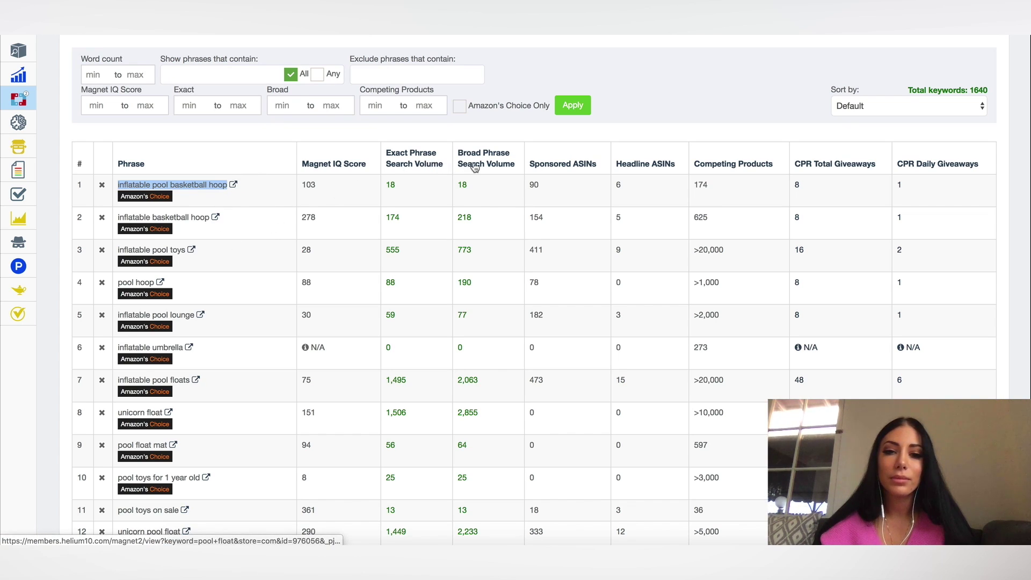
# Sort keywords by Magnet IQ Score high to low and highlight the top one, 'intex wishing well pool'.
pyautogui.click(336, 169)
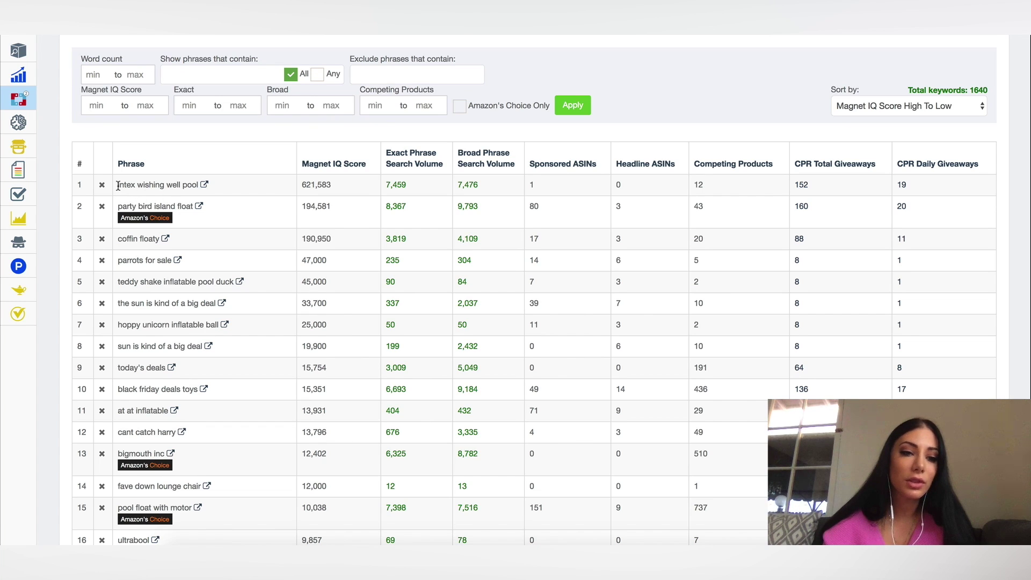
pyautogui.moveTo(118, 185); pyautogui.dragTo(200, 186)
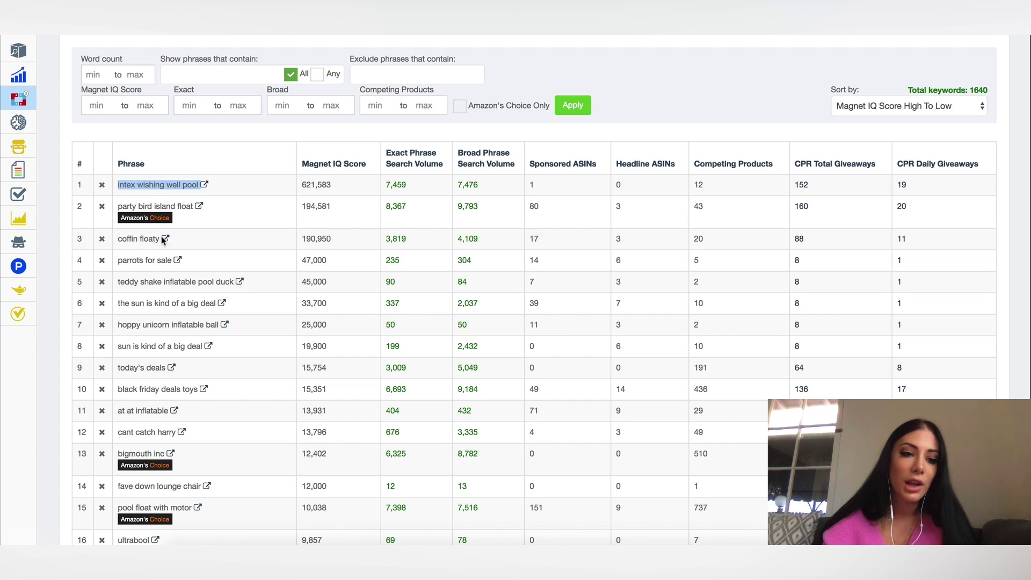
# Highlight further example keywords: 'inflatable pool in warehouse deals', 'pool flooties' and 'pool basketball hoop'.
pyautogui.scroll(-2, 164, 246)
pyautogui.scroll(-1, 163, 247)
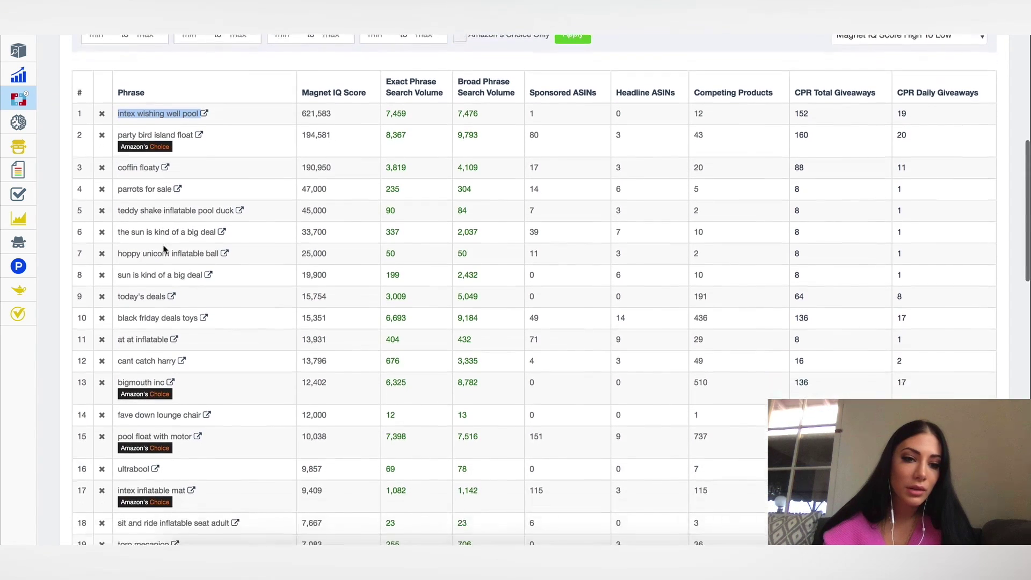
pyautogui.scroll(-1, 164, 246)
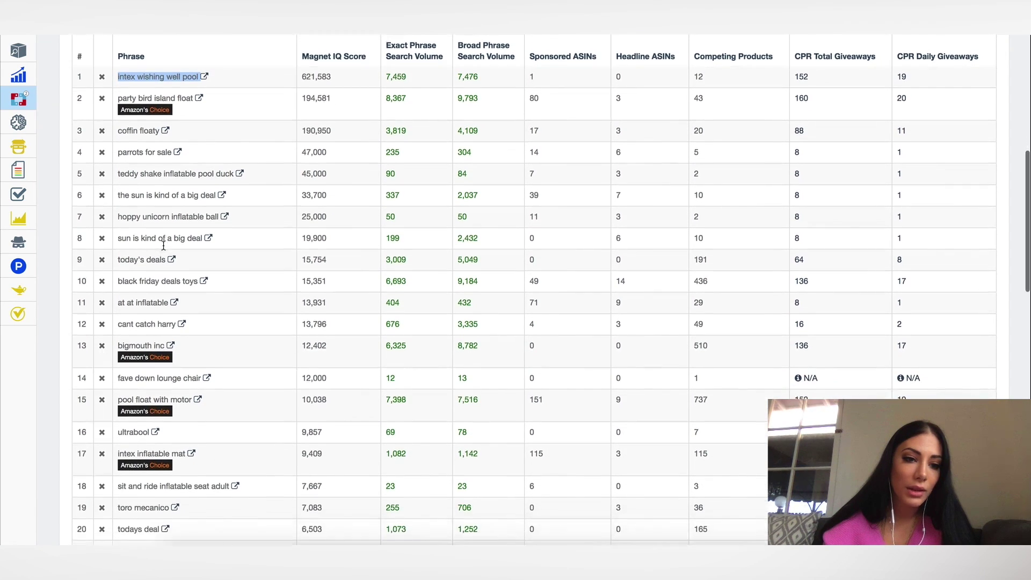
pyautogui.scroll(-1, 135, 297)
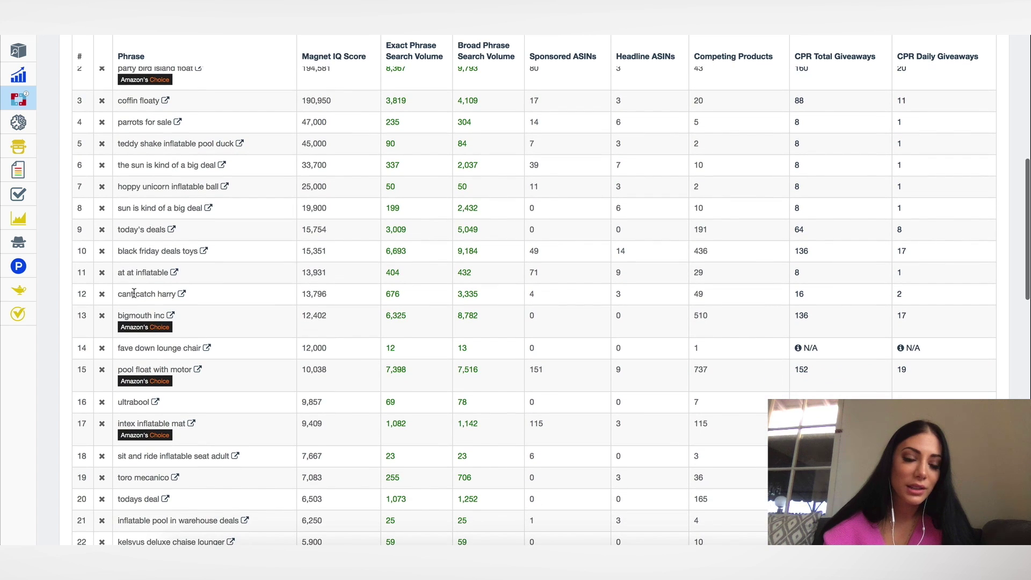
pyautogui.scroll(-1, 135, 297)
pyautogui.scroll(-3, 134, 297)
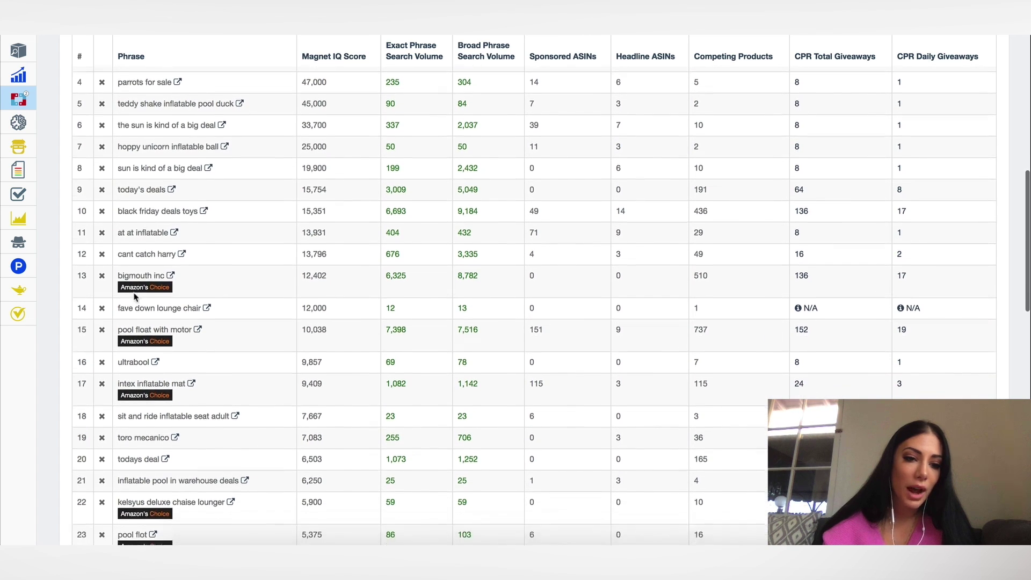
pyautogui.scroll(-2, 134, 295)
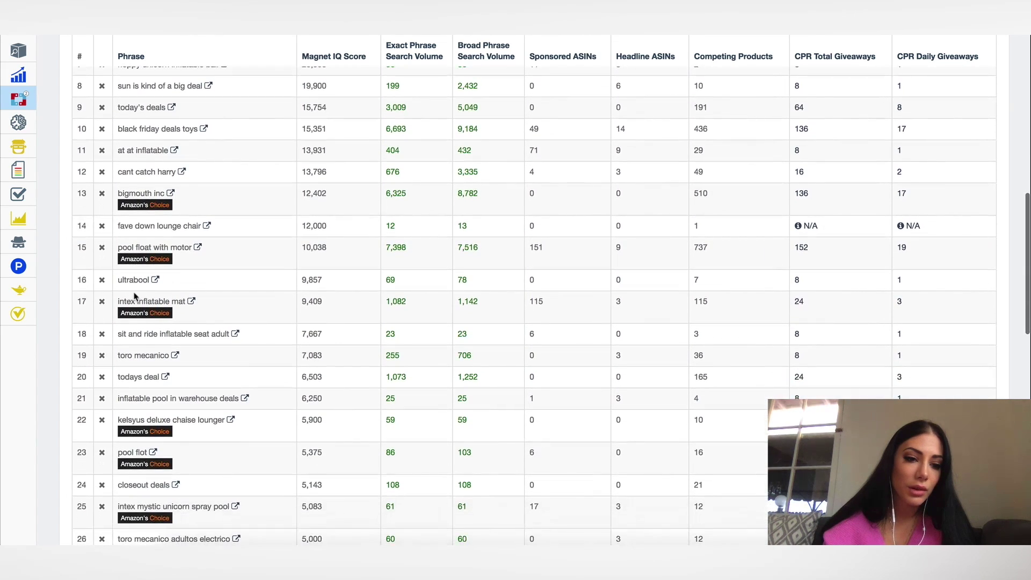
pyautogui.scroll(-4, 137, 325)
pyautogui.scroll(-3, 136, 325)
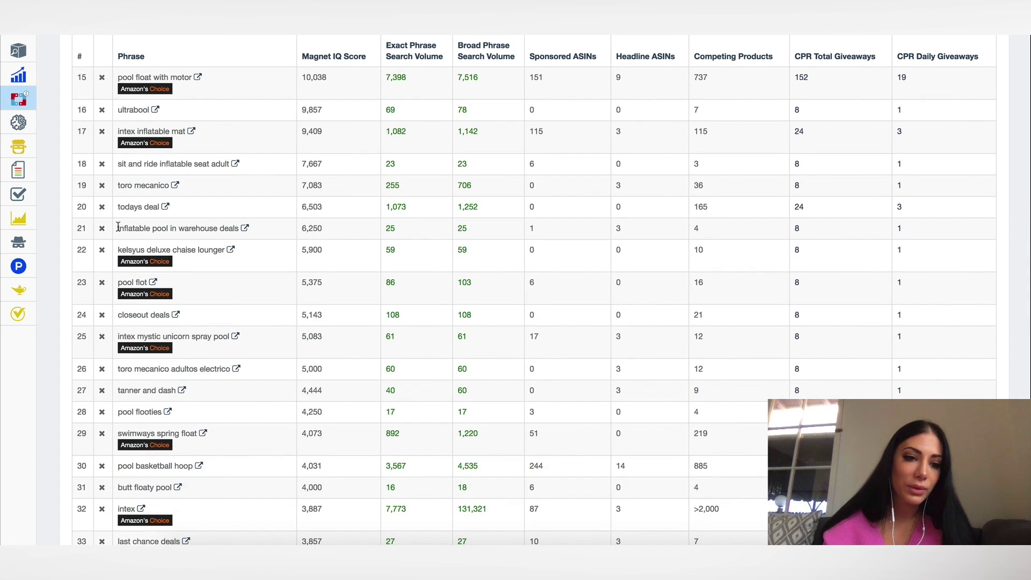
pyautogui.moveTo(117, 227); pyautogui.dragTo(232, 237)
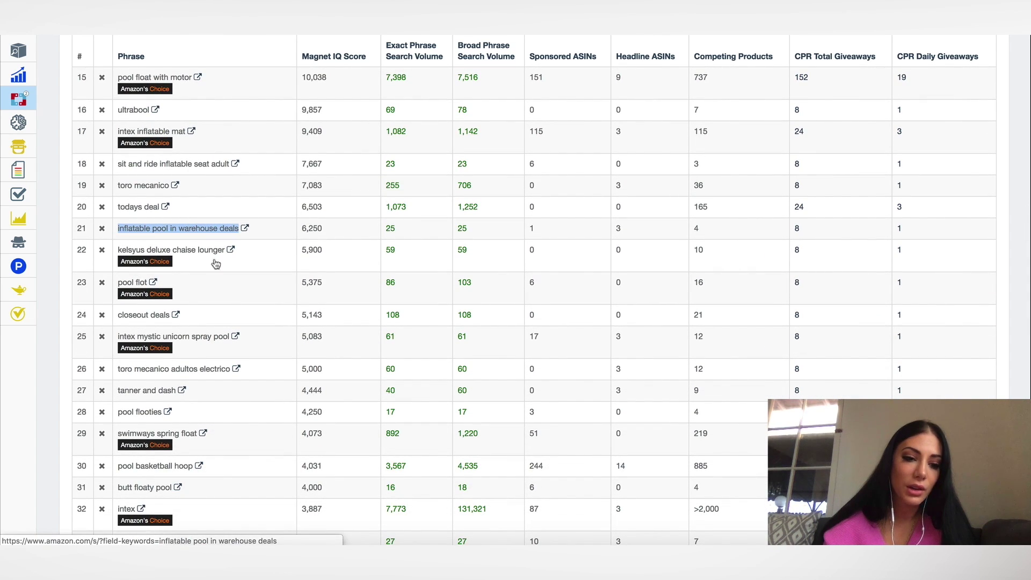
pyautogui.scroll(-3, 184, 294)
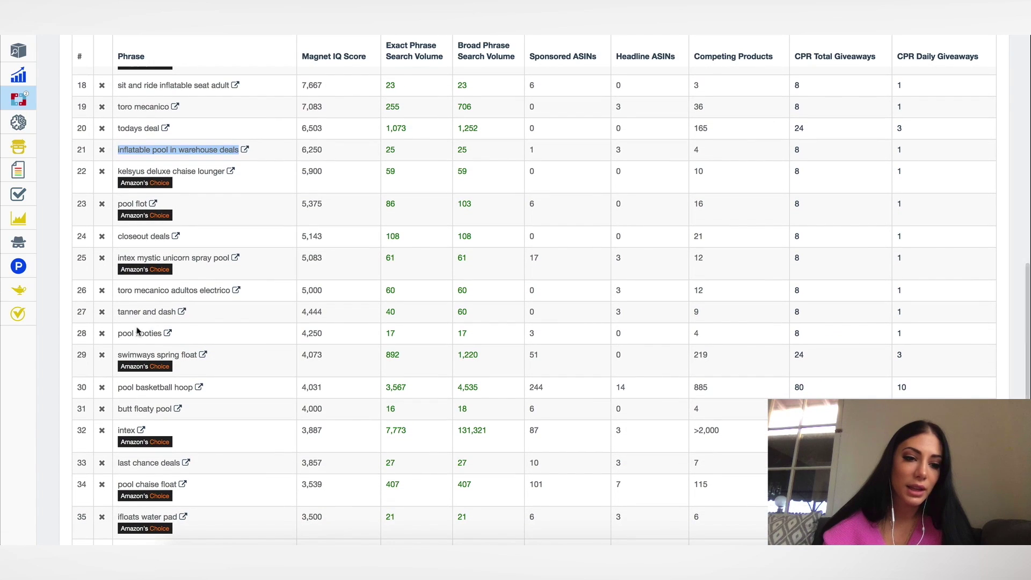
pyautogui.moveTo(118, 333); pyautogui.dragTo(157, 333)
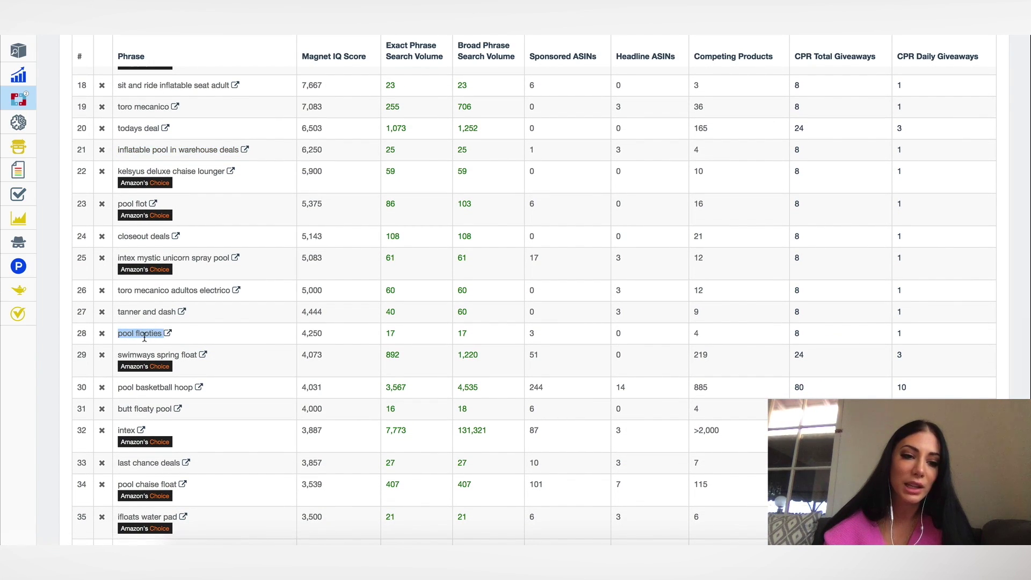
pyautogui.scroll(-1, 145, 337)
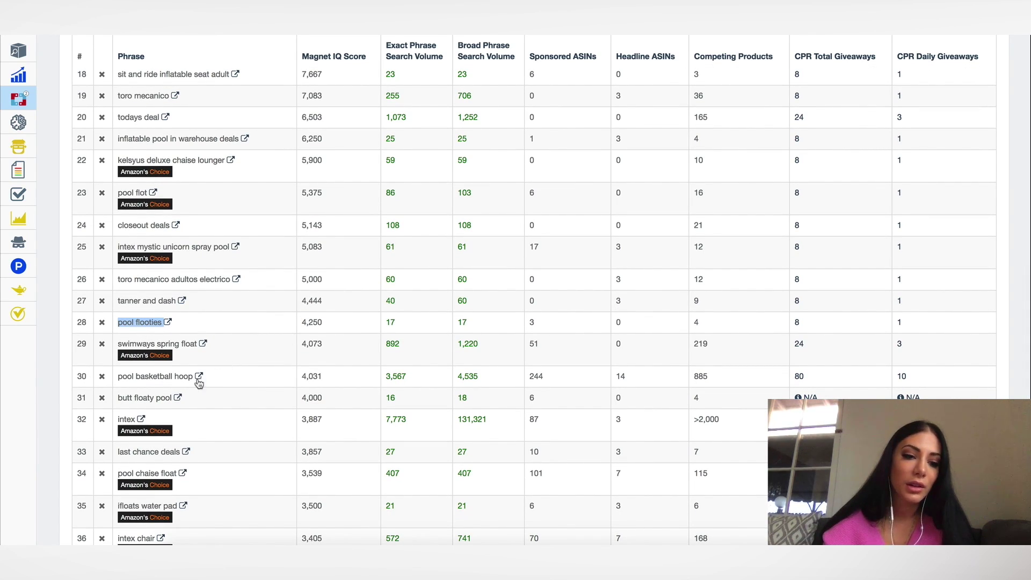
pyautogui.moveTo(117, 376); pyautogui.dragTo(183, 375)
pyautogui.scroll(10, 185, 375)
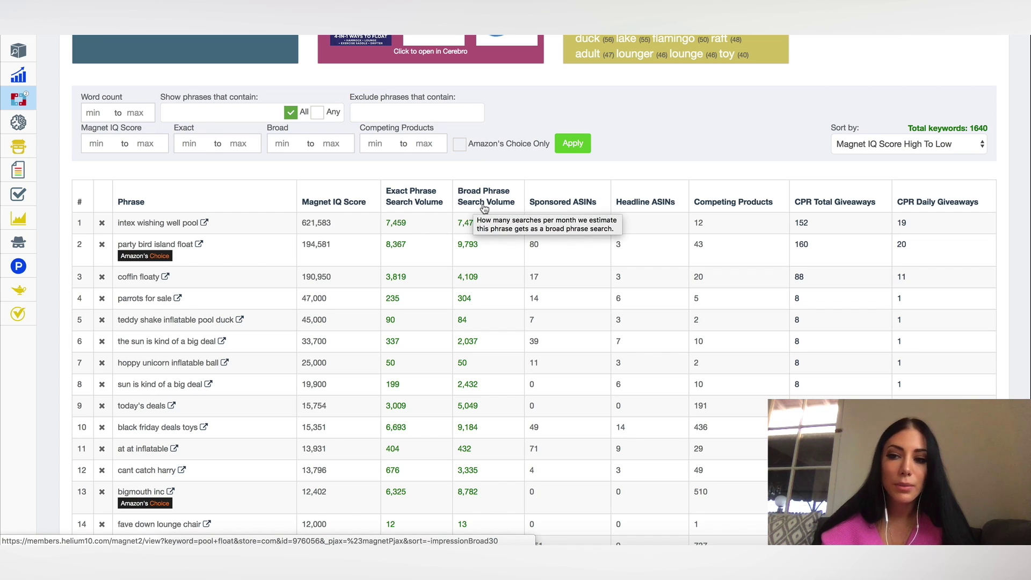
# Re-sort the pool float keyword list by Exact Phrase Search Volume, highest first.
pyautogui.scroll(1, 485, 208)
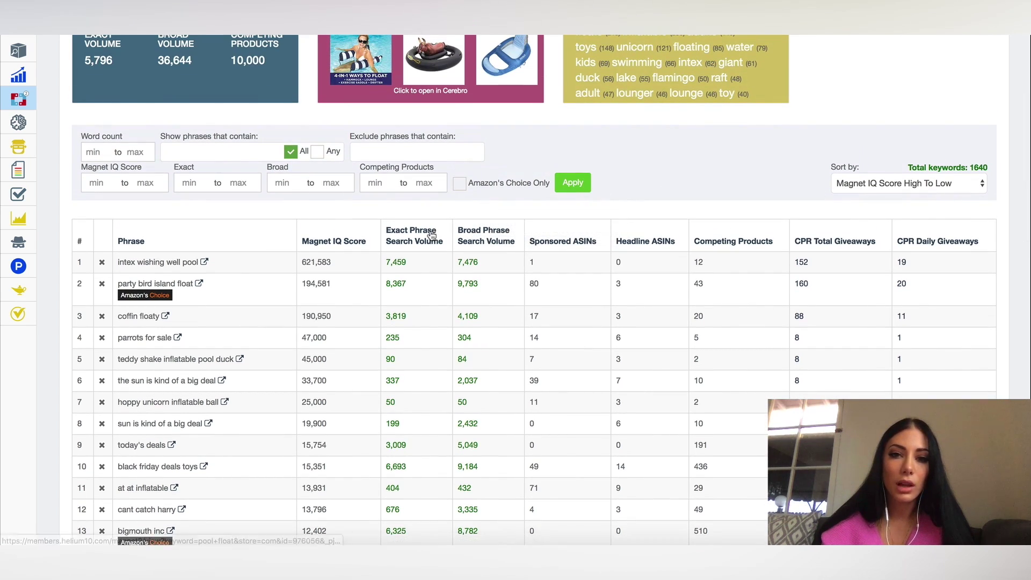
pyautogui.click(431, 235)
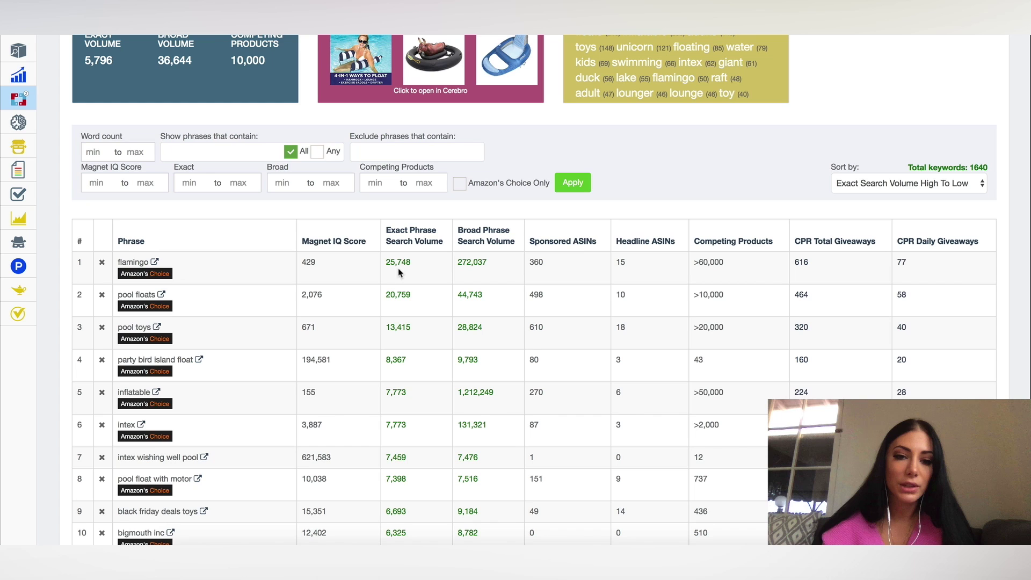
pyautogui.scroll(-1, 408, 266)
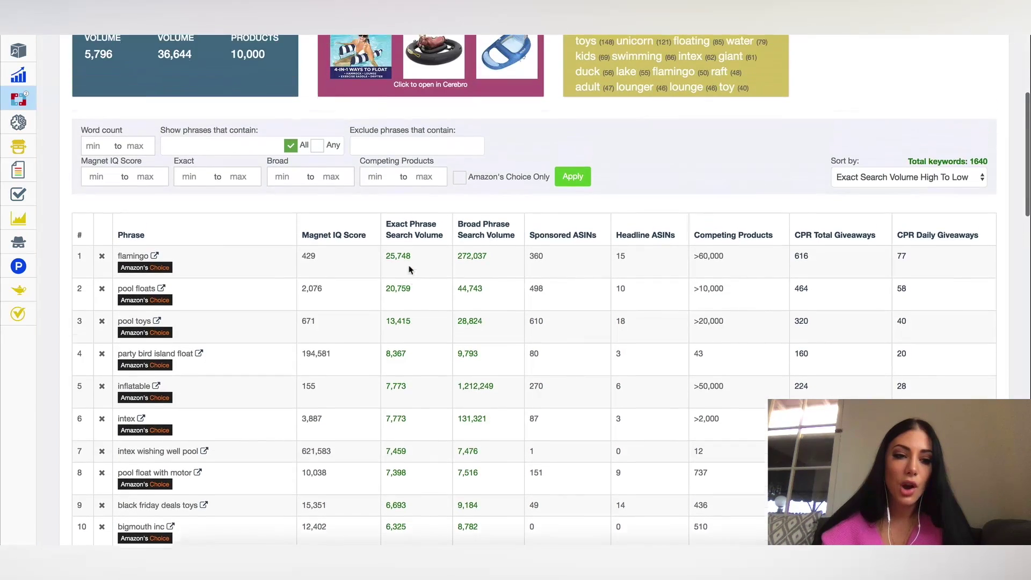
pyautogui.scroll(2, 409, 269)
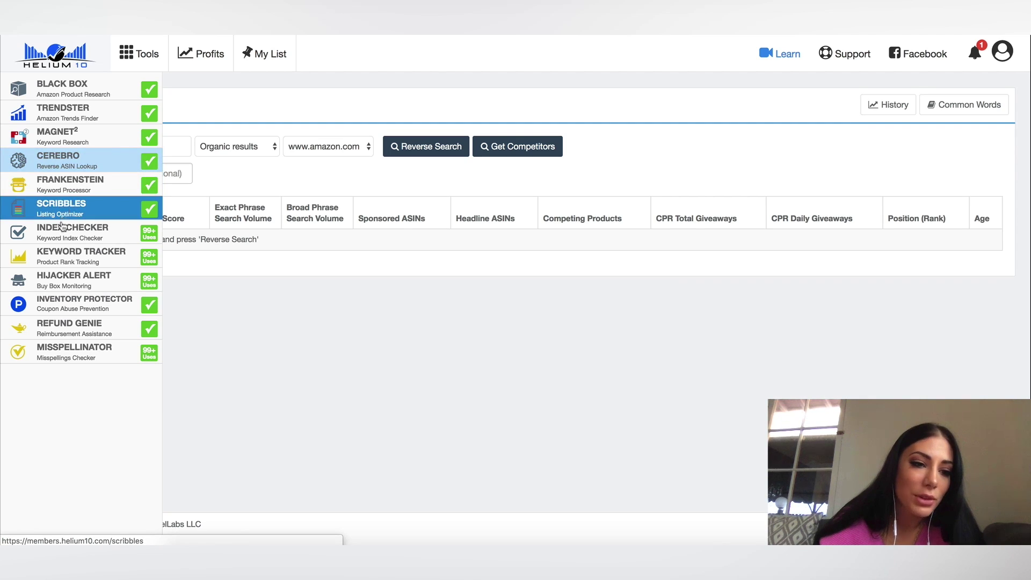
# Show the Tools overview page and browse the tool descriptions from Black Box through Misspellinator.
pyautogui.click(52, 107)
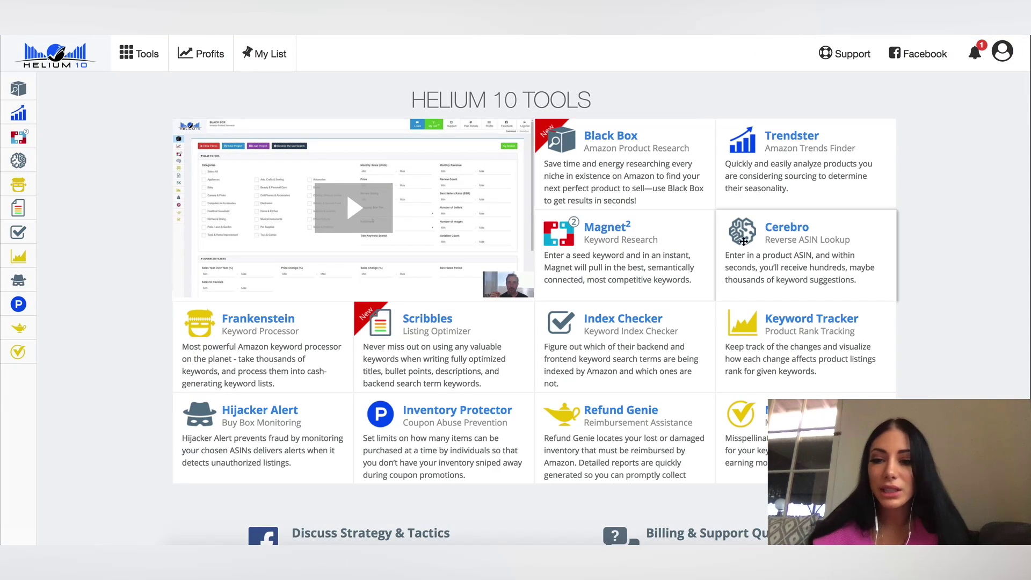
pyautogui.scroll(-2, 741, 258)
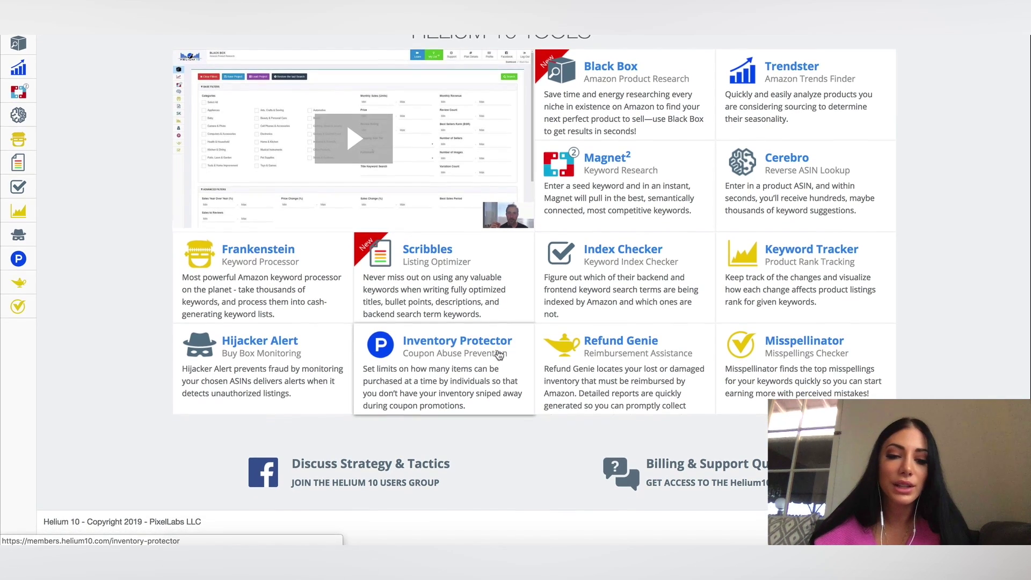
pyautogui.scroll(2, 498, 348)
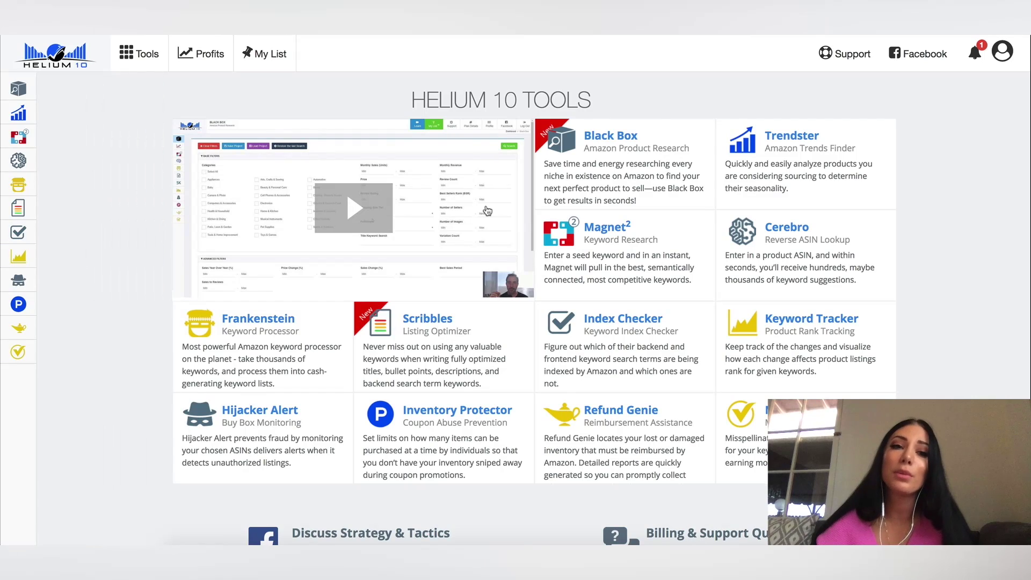